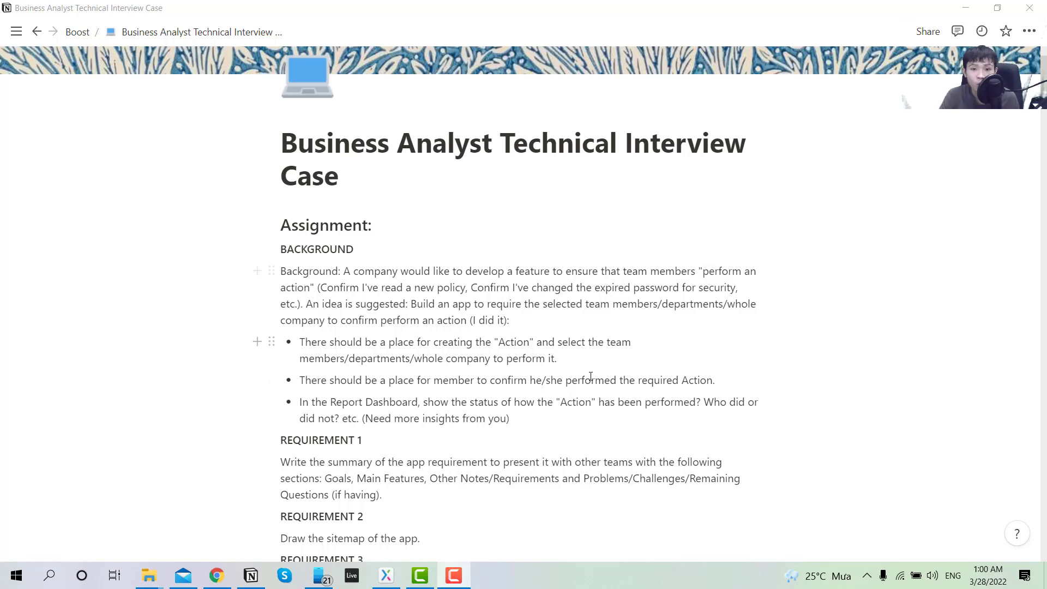
- Highlight 'Technical Interview Case' in the page title, then clear the selection
scroll(467, 346, up, 3)
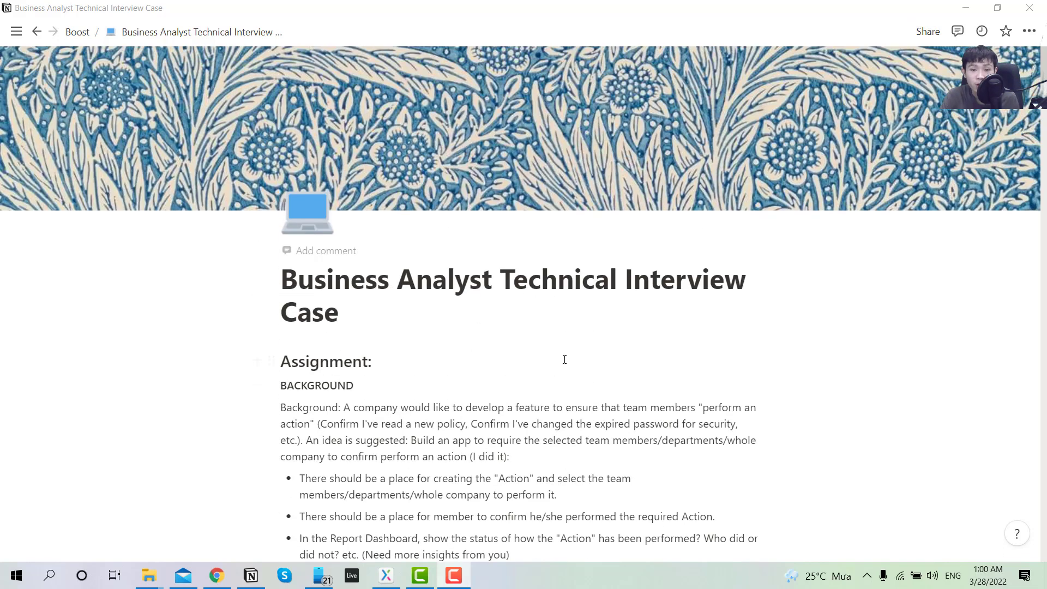
scroll(564, 358, down, 3)
drag(542, 155, 661, 150)
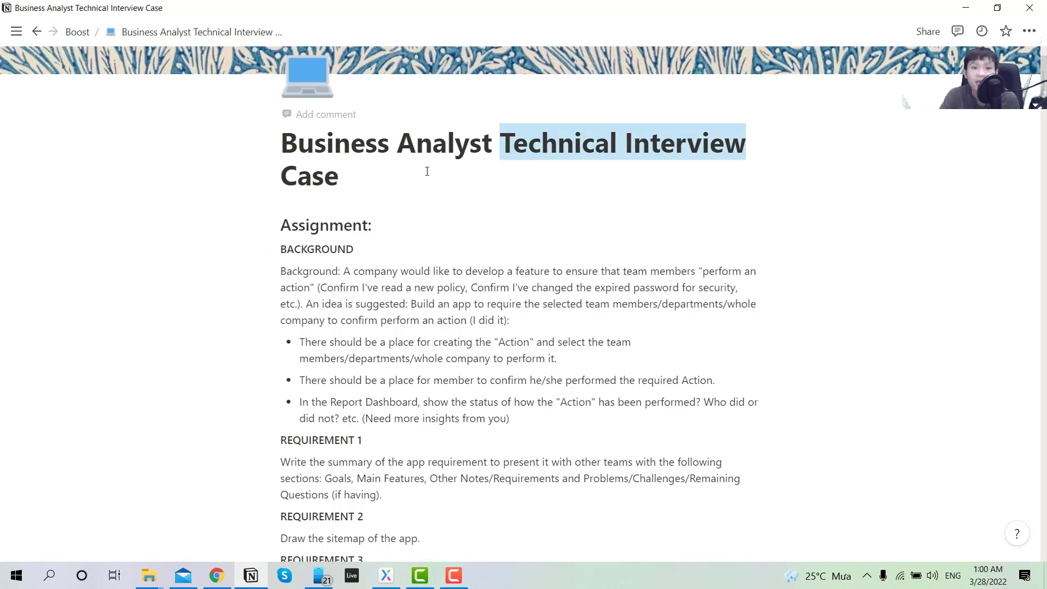
drag(567, 150, 541, 185)
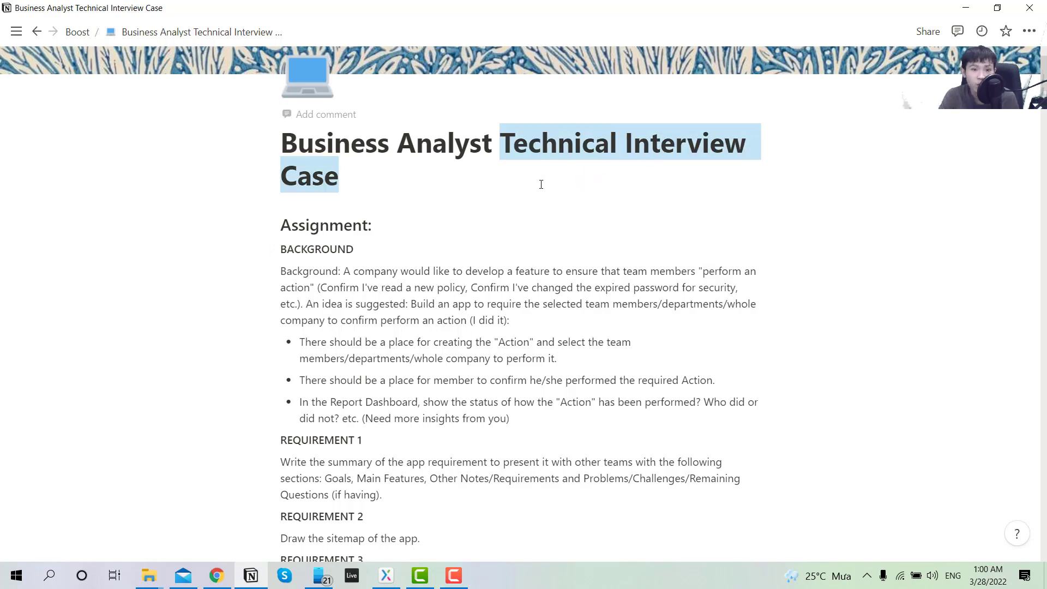
click(449, 261)
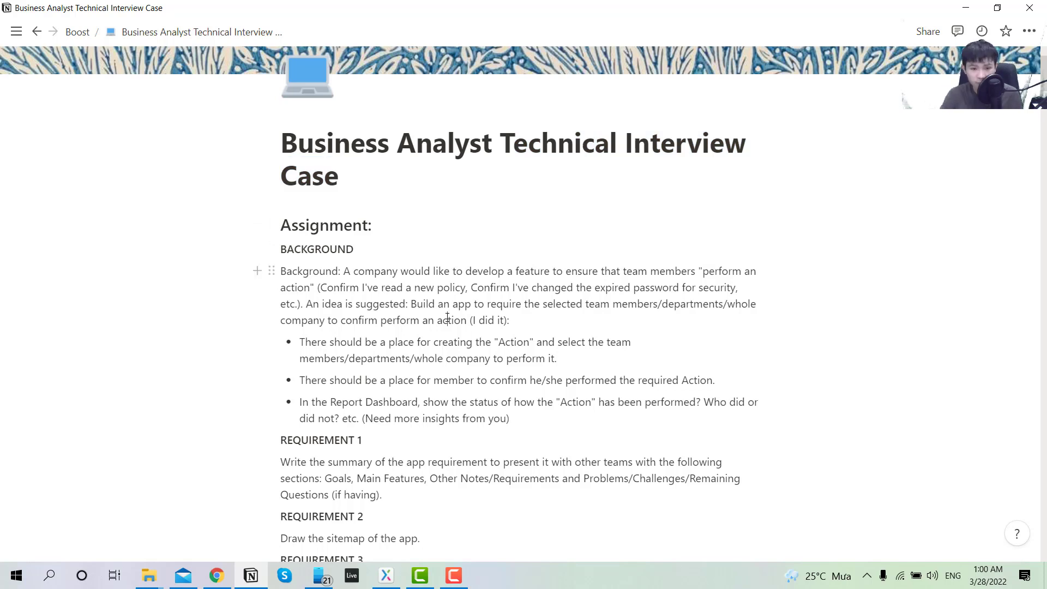
- Review the page and highlight 'Goals, Main Features' in REQUIREMENT 1
scroll(448, 317, down, 1)
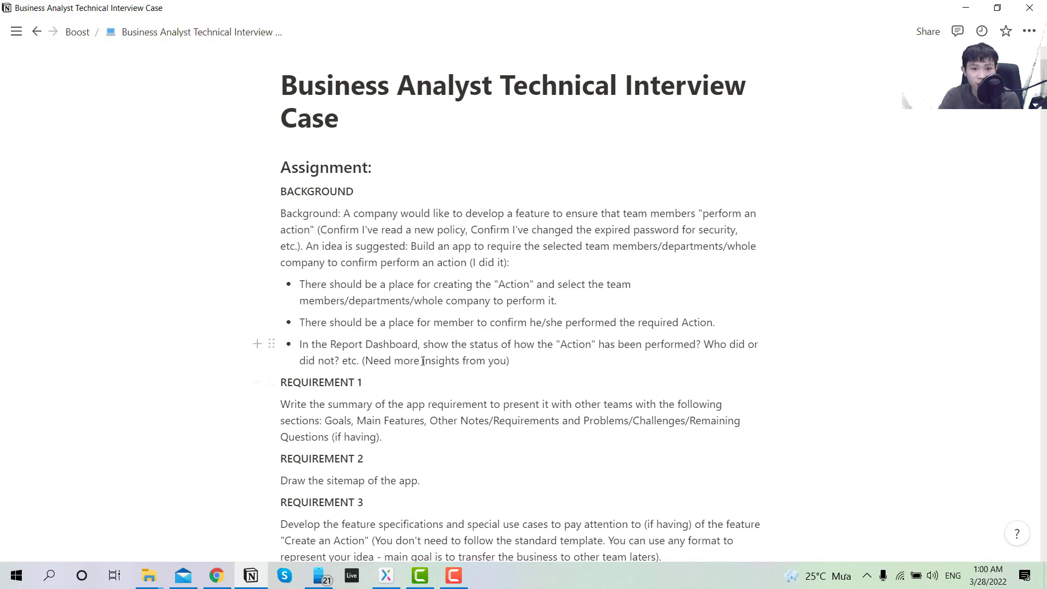
scroll(420, 304, up, 3)
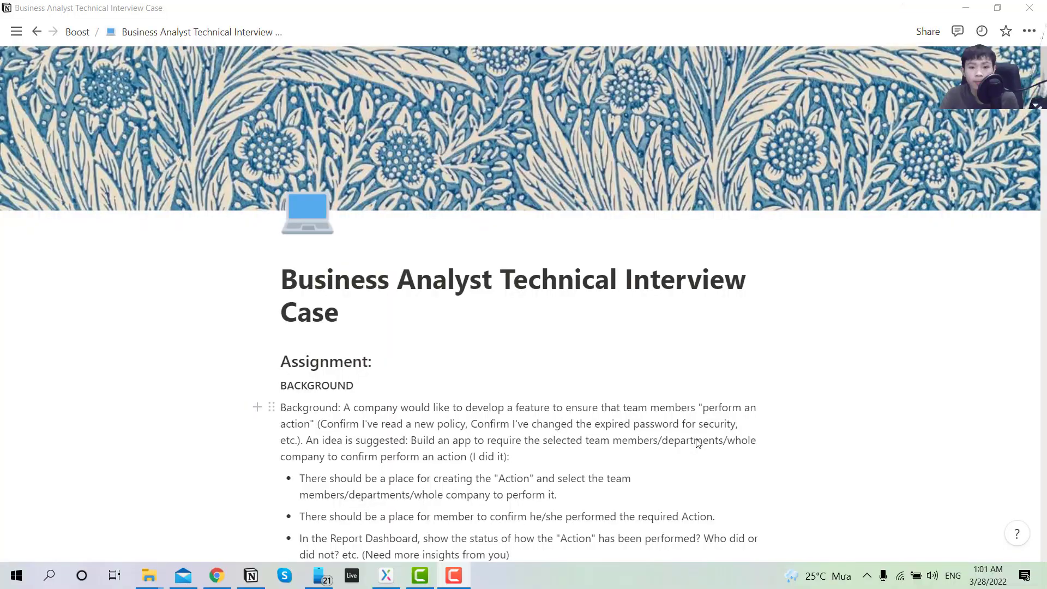
scroll(697, 439, down, 6)
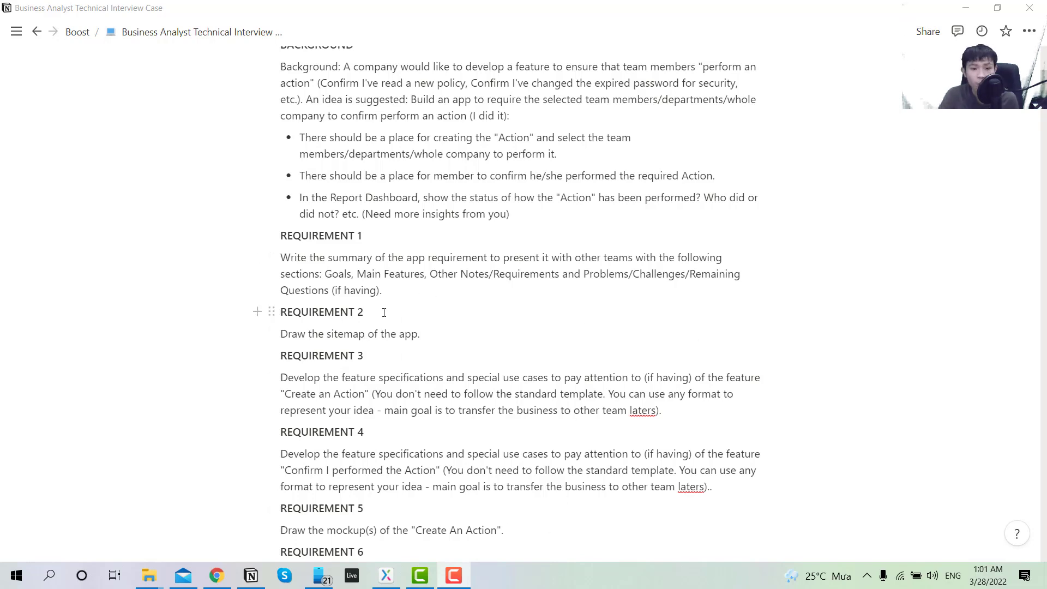
scroll(384, 311, up, 1)
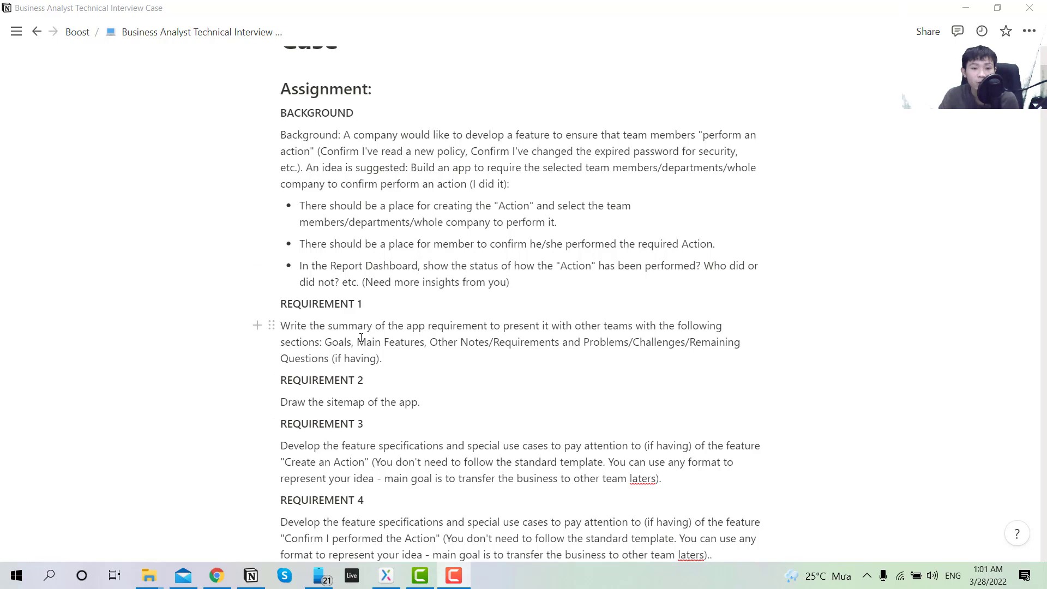
drag(325, 342, 627, 342)
click(428, 353)
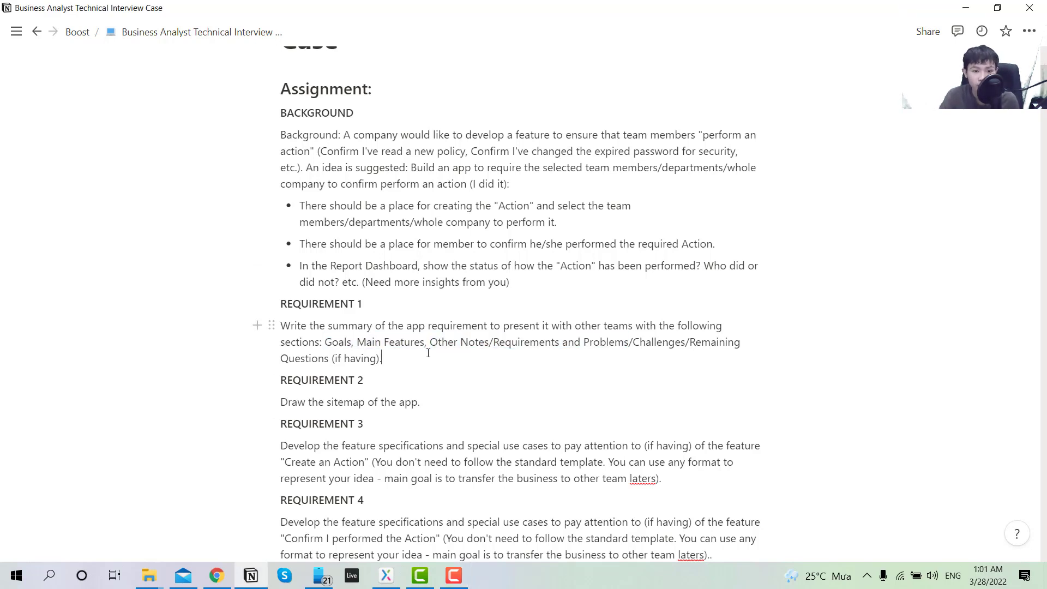
- Highlight the feature specifications and special use cases text in REQUIREMENT 3
scroll(428, 353, down, 5)
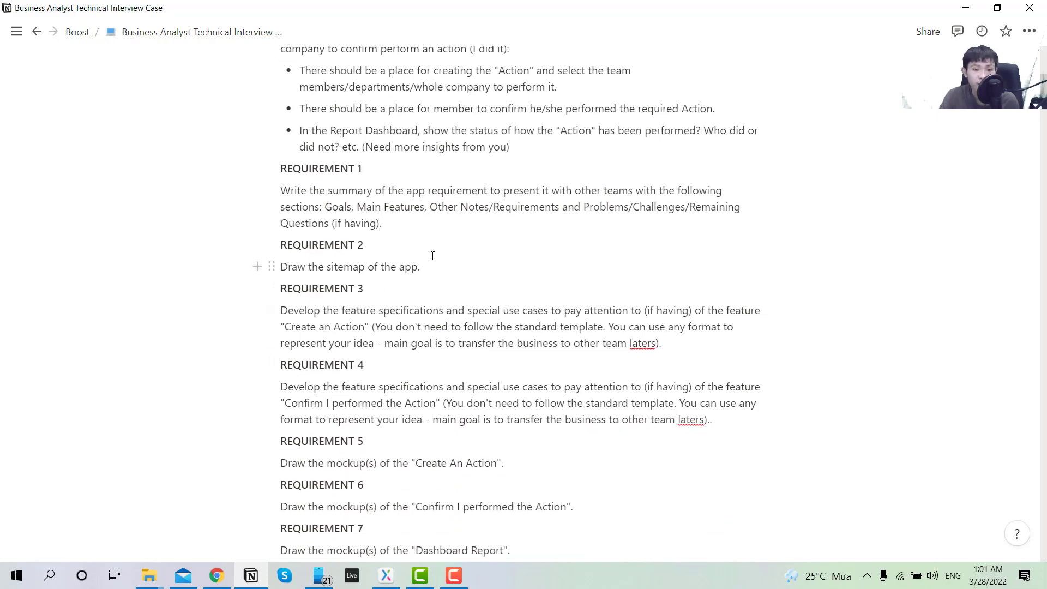
scroll(425, 268, down, 3)
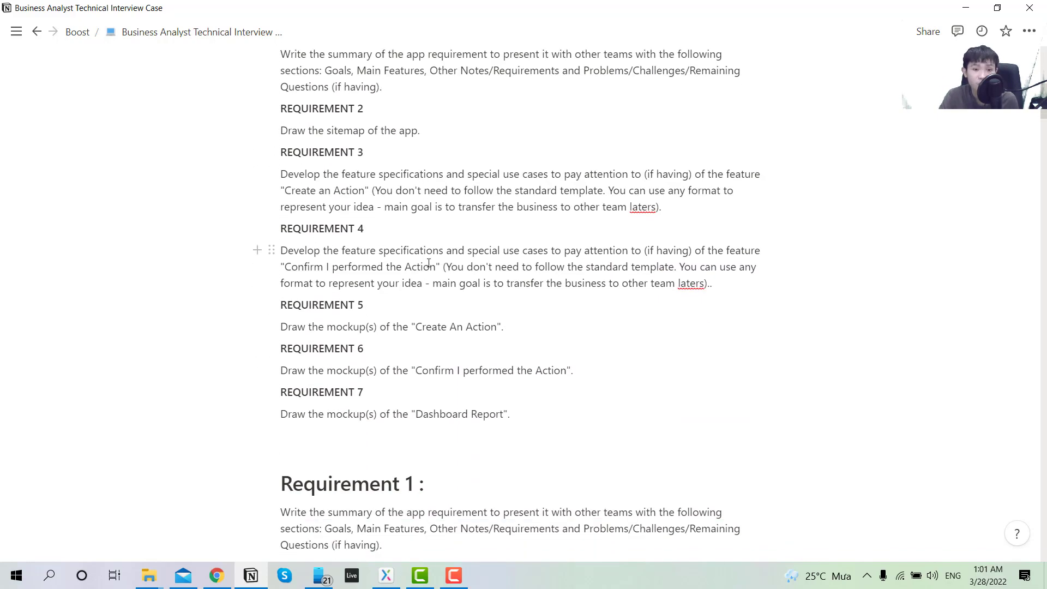
drag(281, 173, 443, 175)
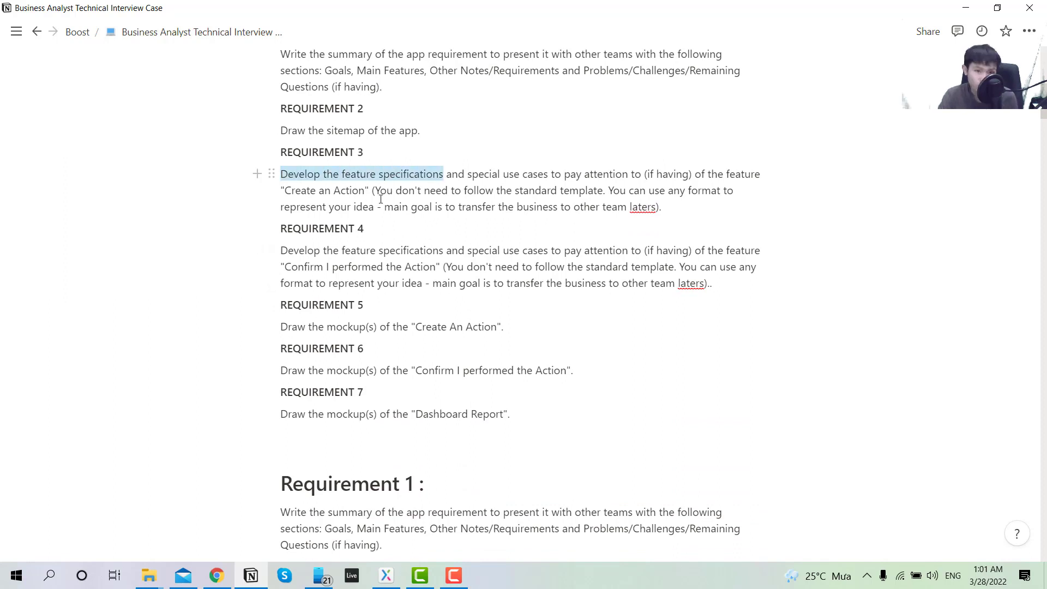
drag(342, 175, 547, 174)
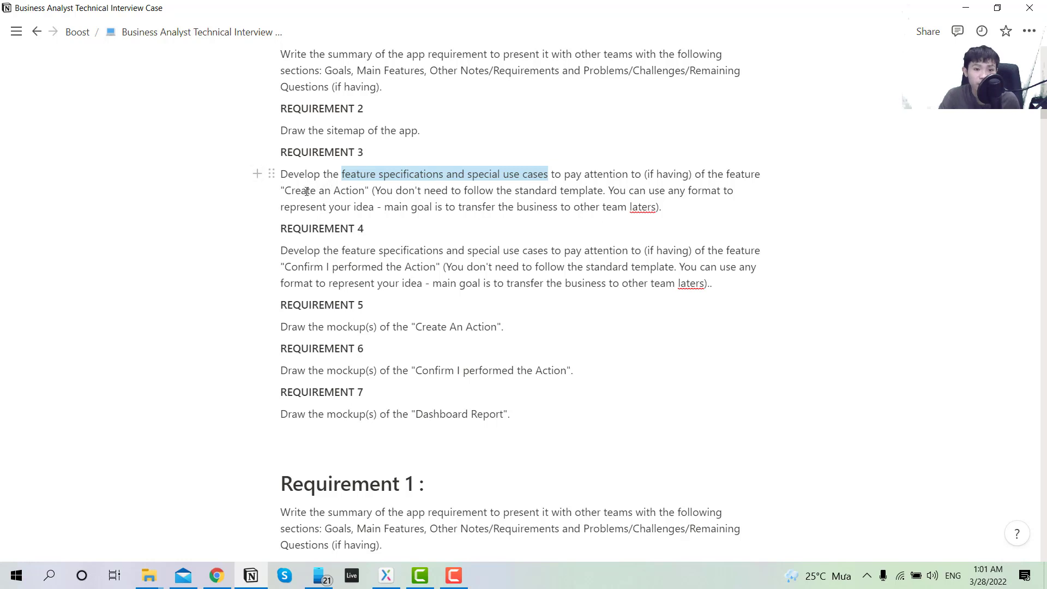
- Make 'Create an Action' in REQUIREMENT 3 bold
drag(284, 191, 355, 190)
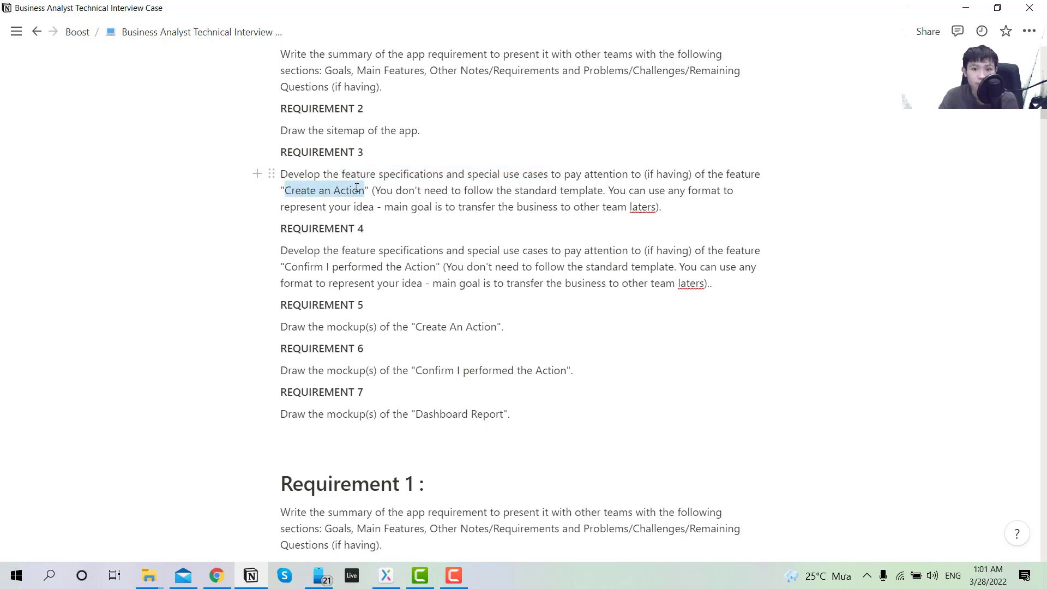
key(ctrl+b)
click(595, 186)
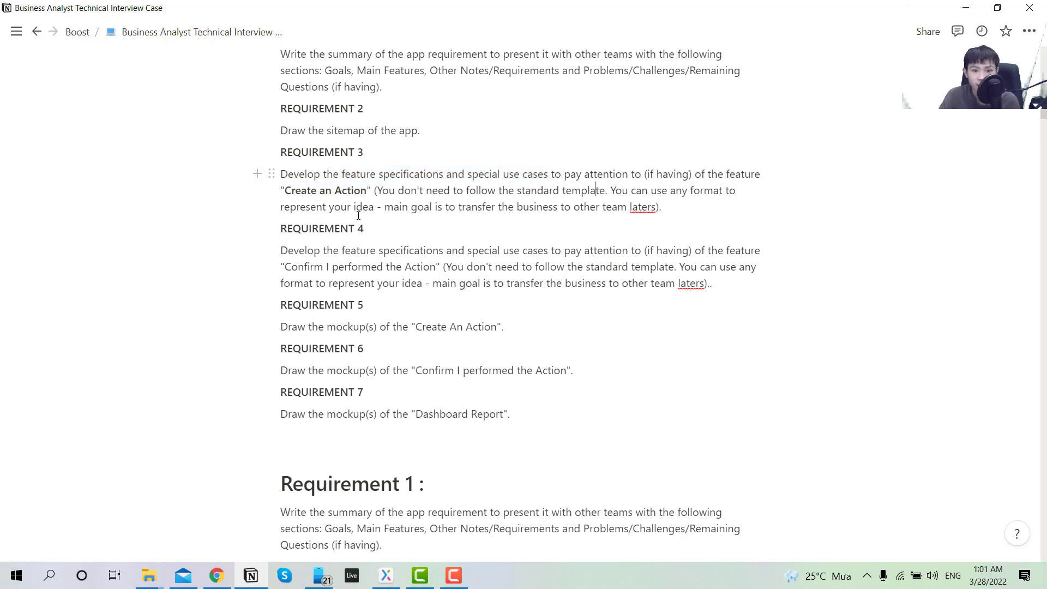
- Highlight 'Create An Action' in REQUIREMENT 5 and review the rest of the page
scroll(262, 227, down, 1)
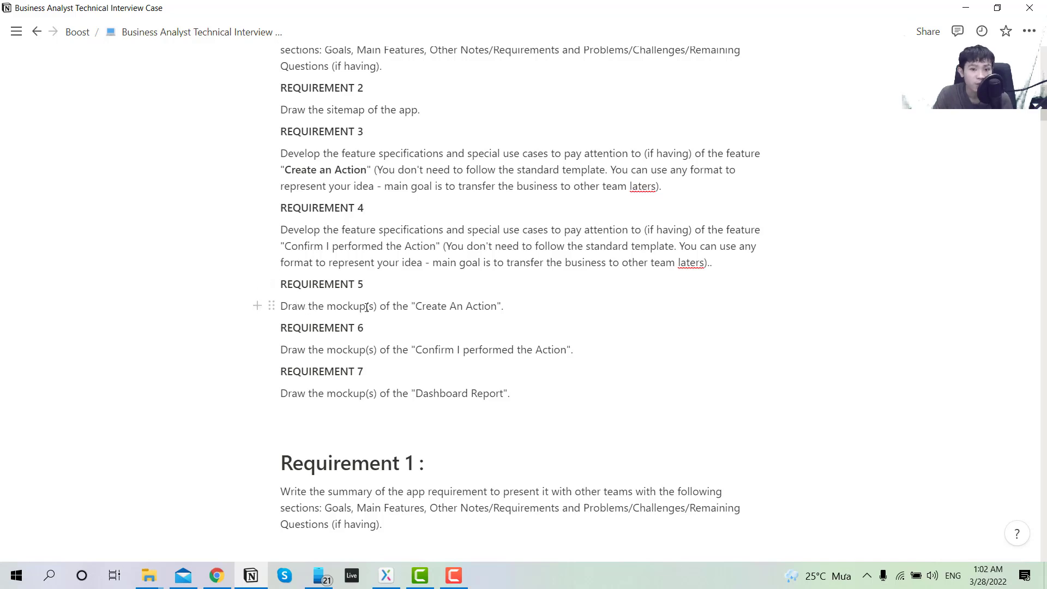
drag(416, 306, 498, 306)
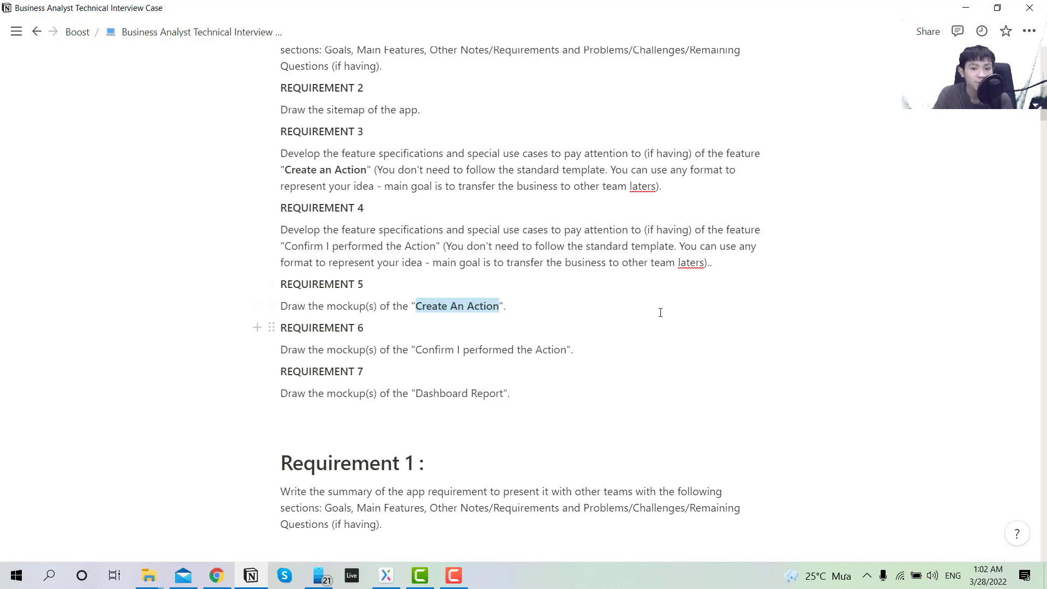
click(617, 260)
scroll(618, 300, down, 15)
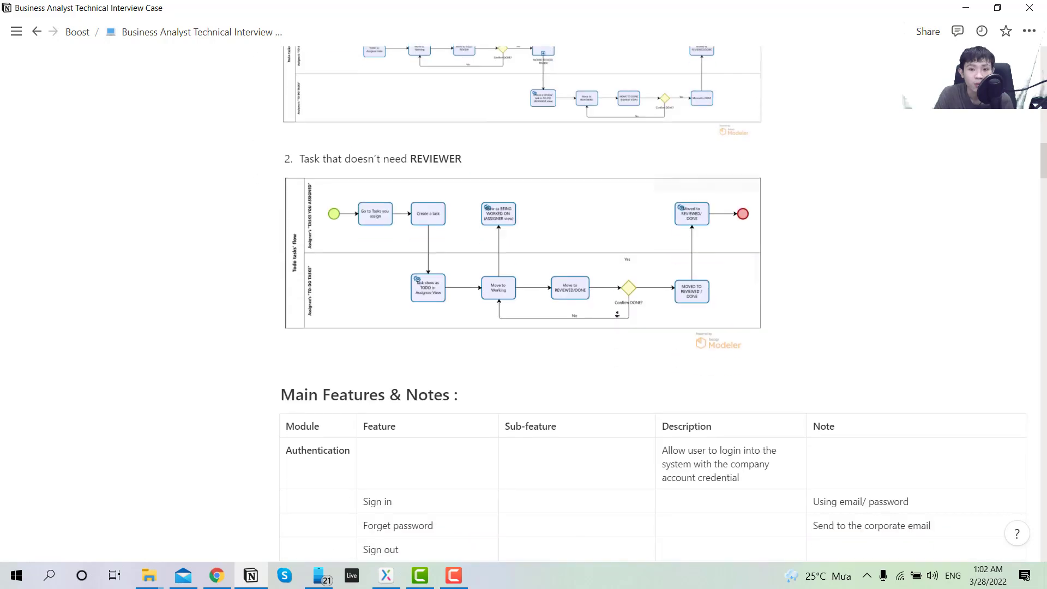
scroll(619, 313, up, 8)
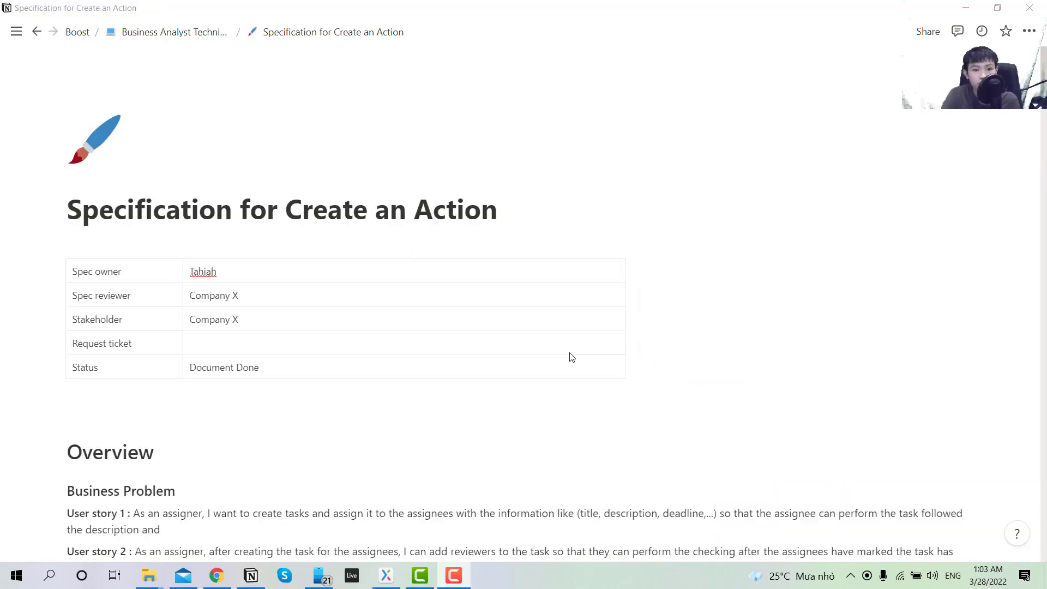
scroll(568, 354, down, 1)
scroll(269, 191, up, 1)
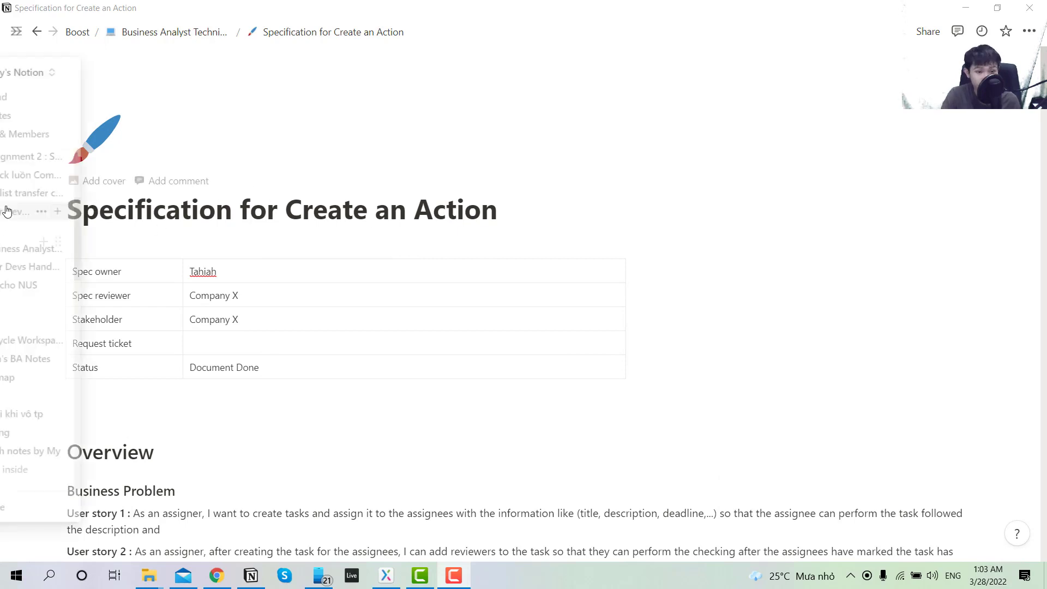
double_click(326, 210)
double_click(185, 215)
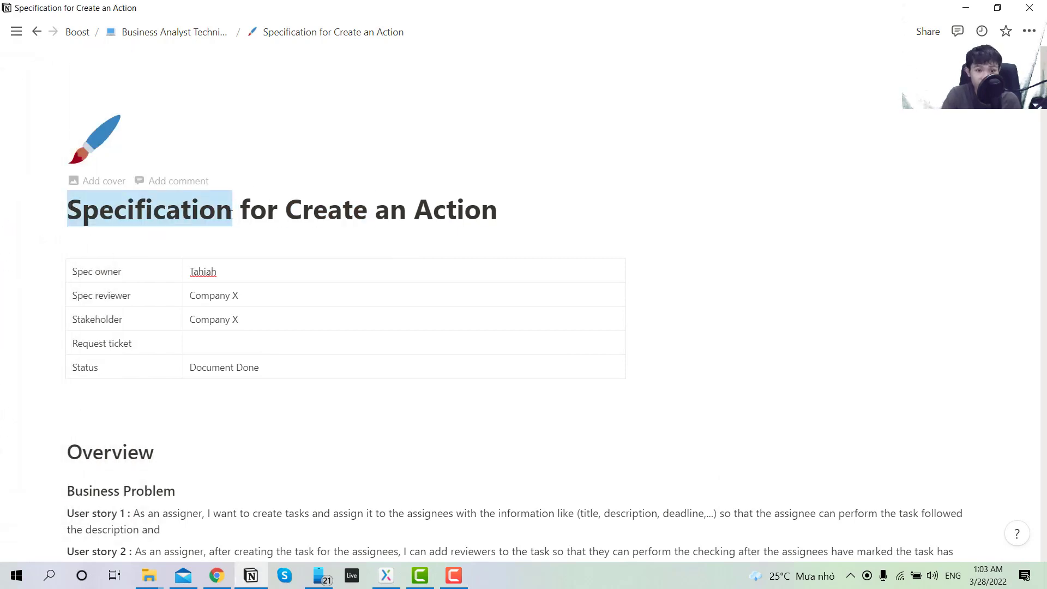
drag(184, 215, 420, 218)
double_click(166, 203)
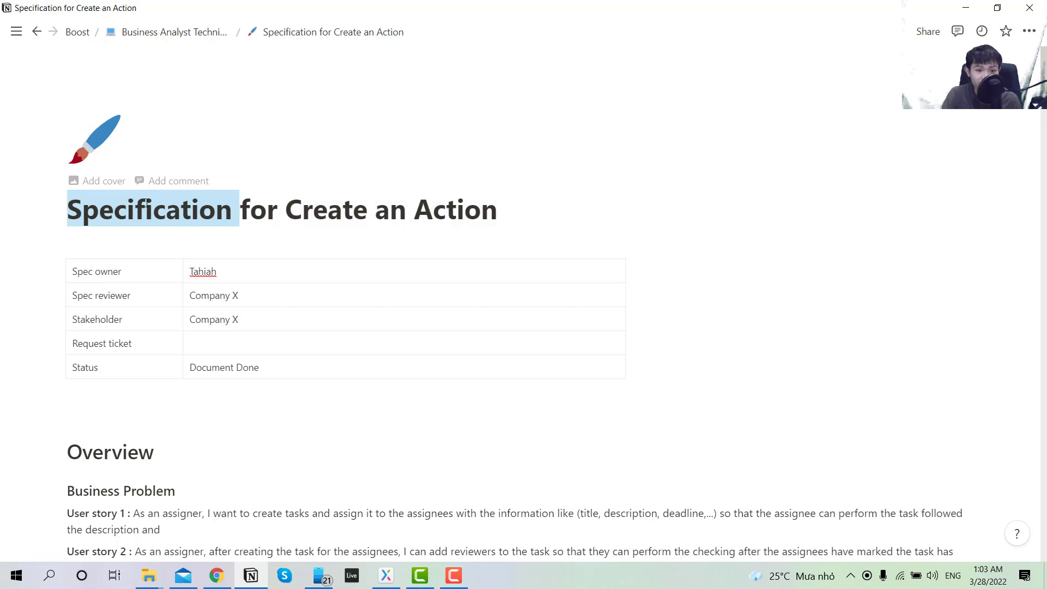
drag(167, 203, 454, 212)
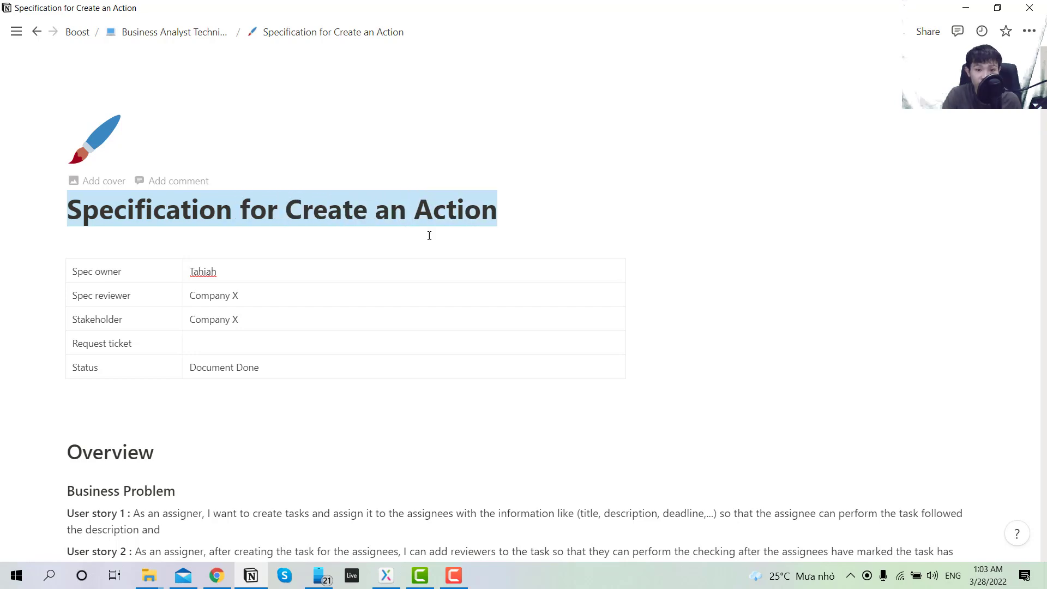
scroll(338, 334, down, 4)
scroll(374, 369, up, 4)
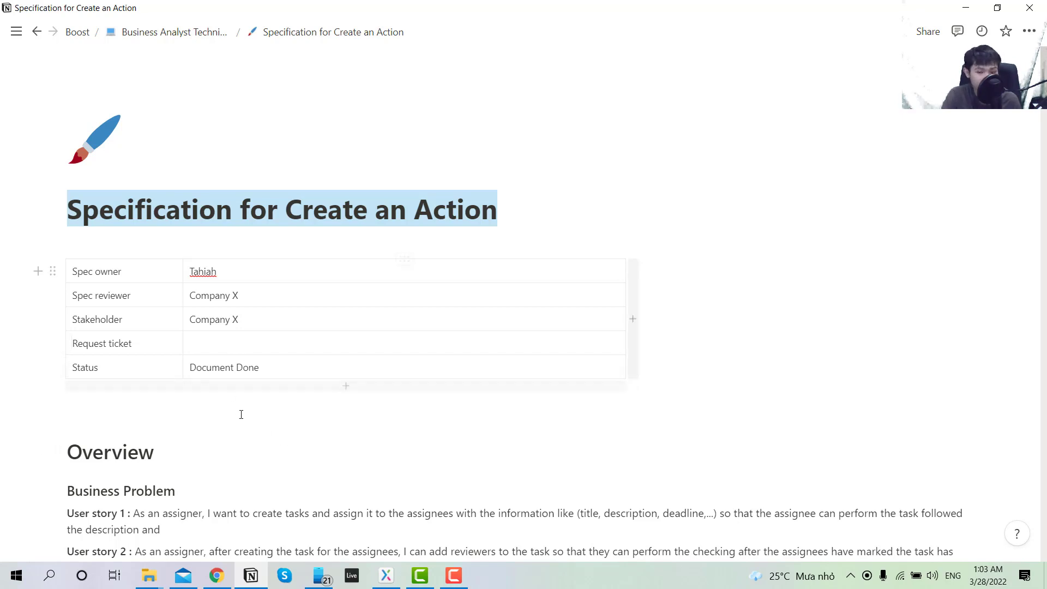
scroll(240, 414, down, 1)
scroll(240, 414, up, 1)
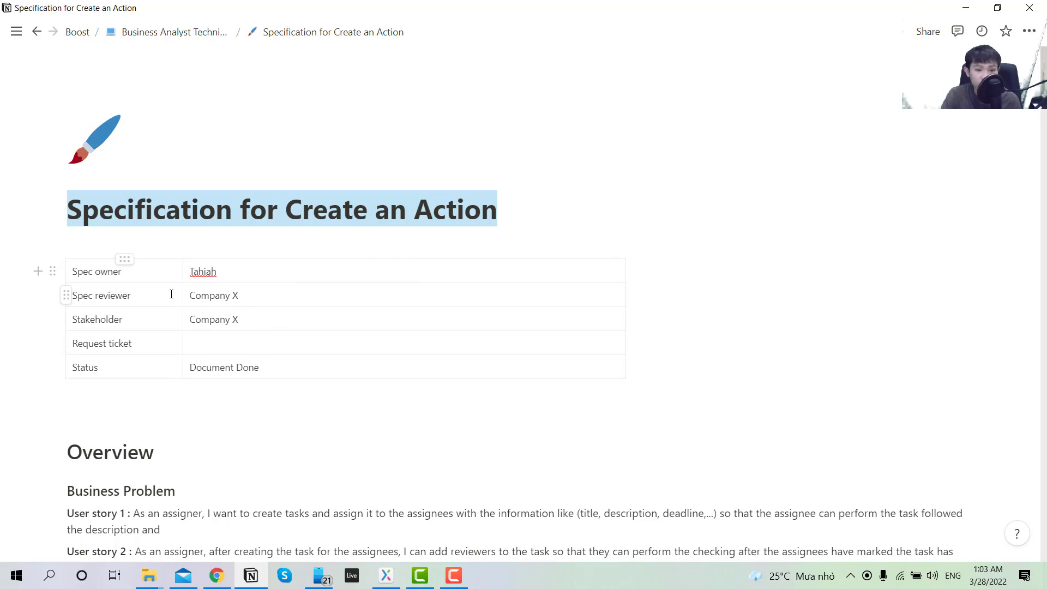
scroll(105, 297, down, 1)
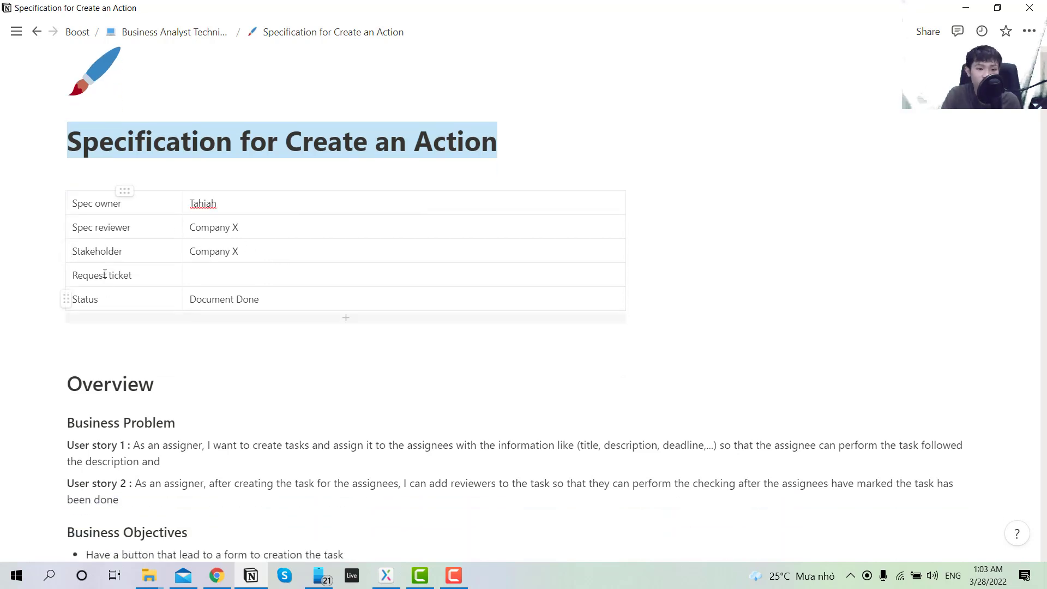
double_click(113, 227)
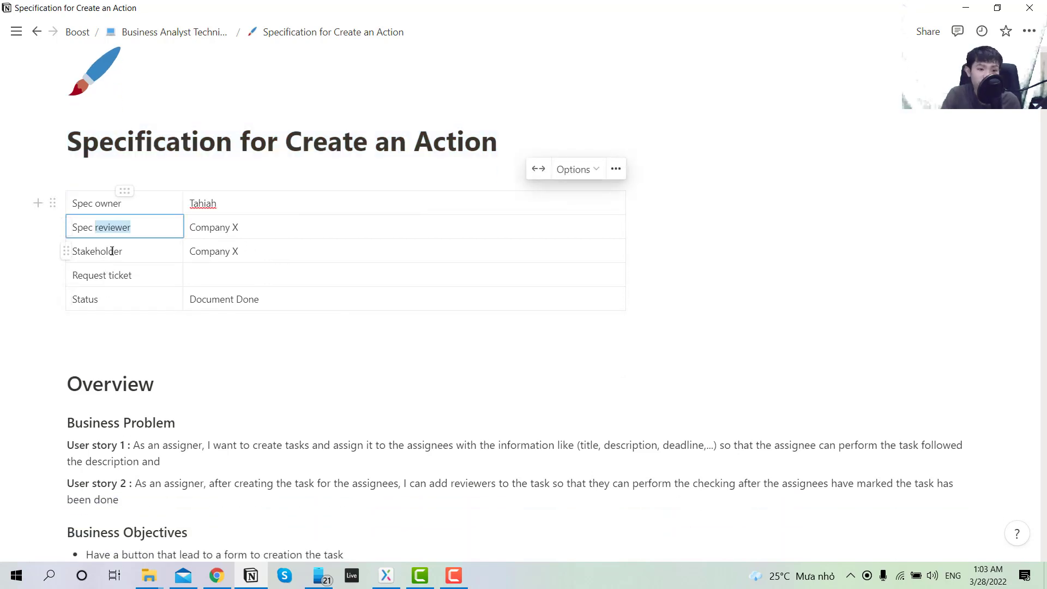
double_click(111, 251)
double_click(90, 300)
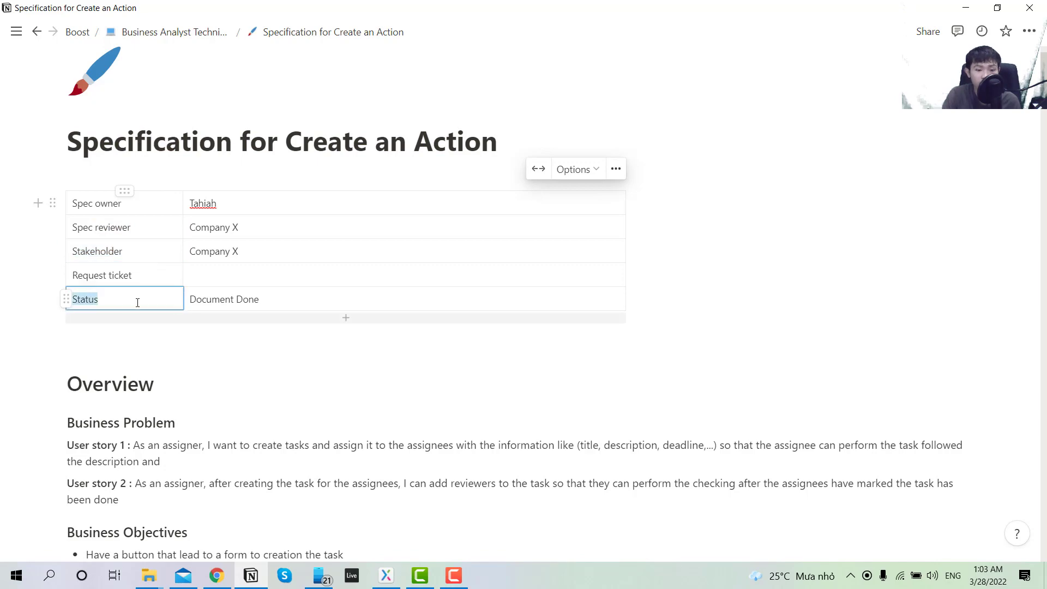
scroll(138, 303, down, 2)
scroll(194, 346, up, 2)
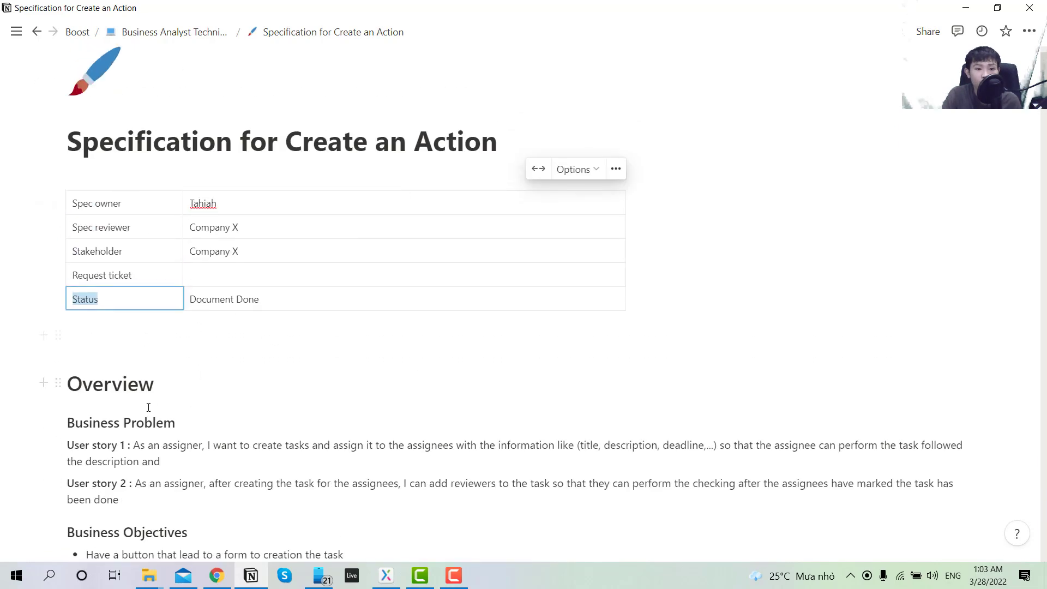
scroll(149, 408, down, 2)
double_click(108, 252)
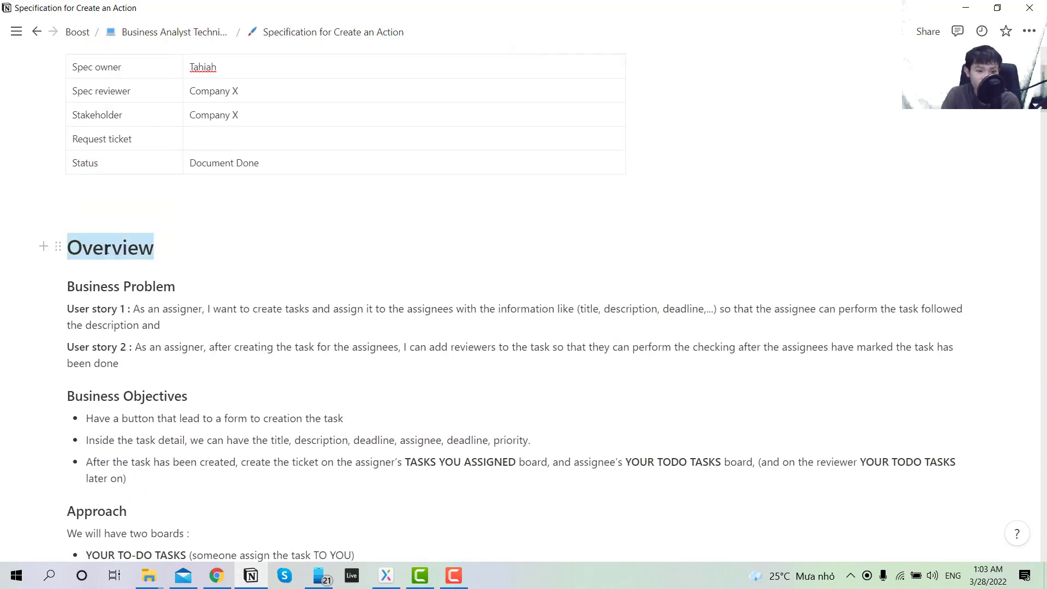
scroll(140, 273, down, 2)
click(143, 271)
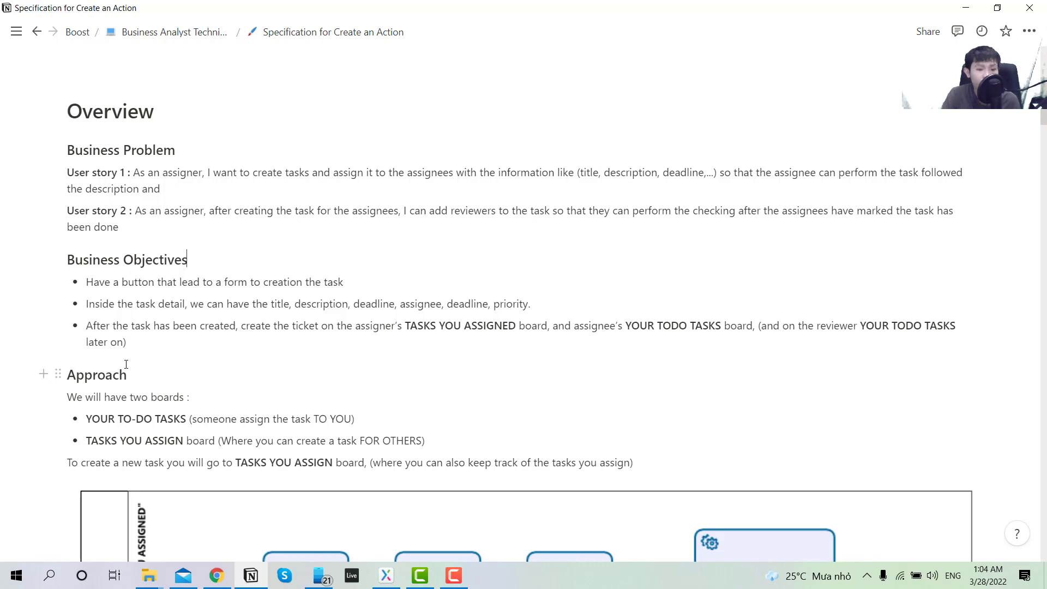
scroll(126, 364, up, 1)
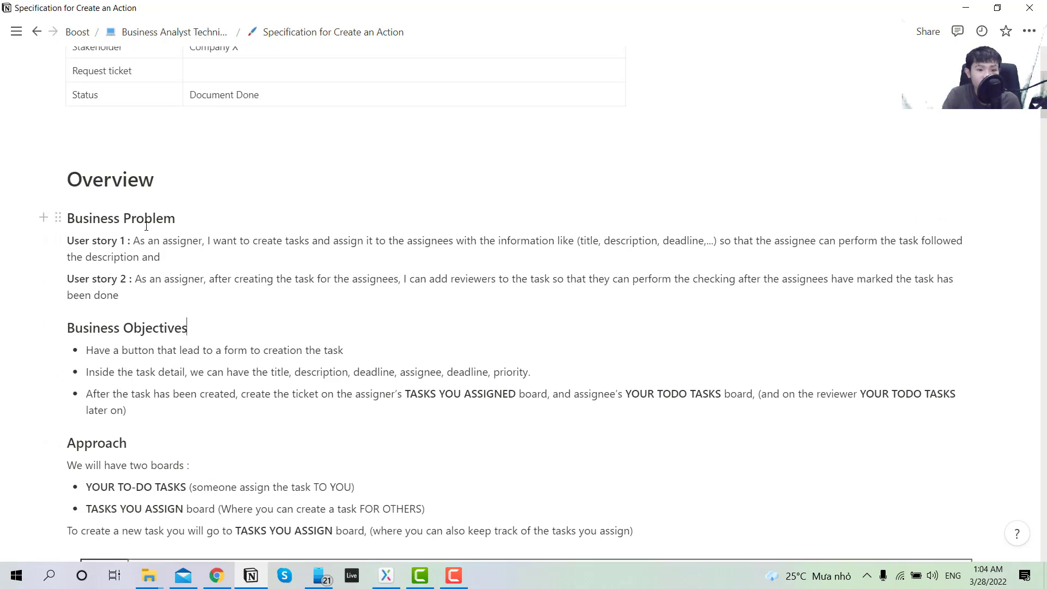
drag(67, 240, 123, 240)
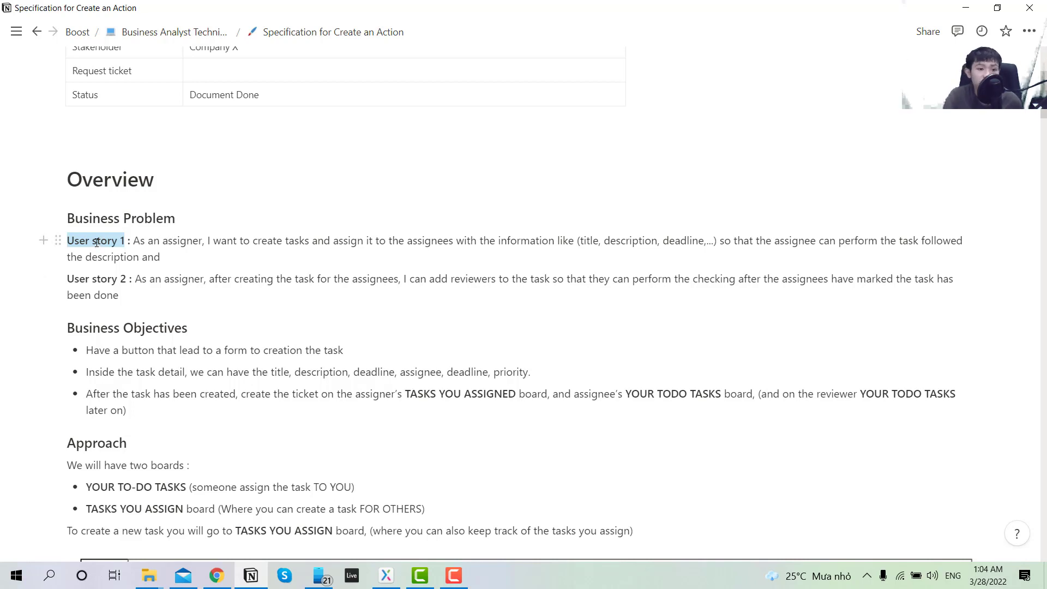
drag(141, 240, 184, 240)
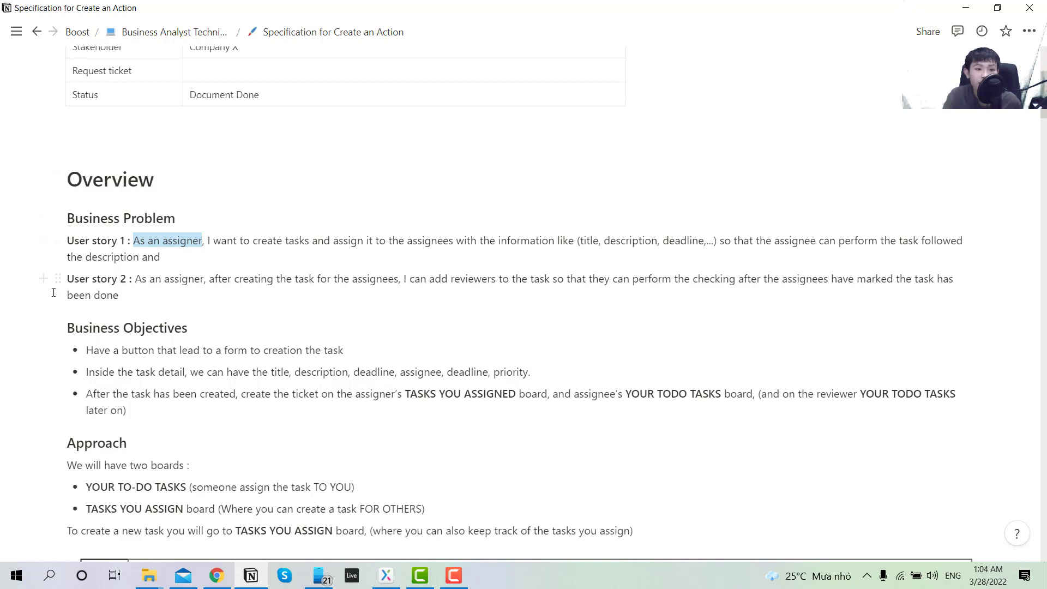
drag(141, 258, 167, 259)
- Append 'confirmed that they have performed the action' to the end of User story 1
click(167, 259)
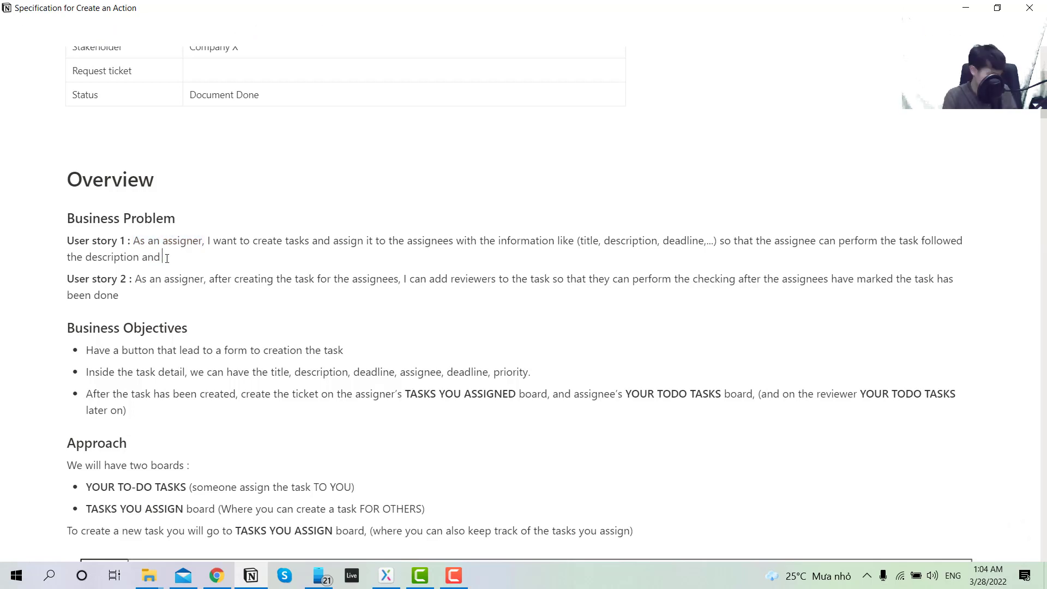
text(confirmed t)
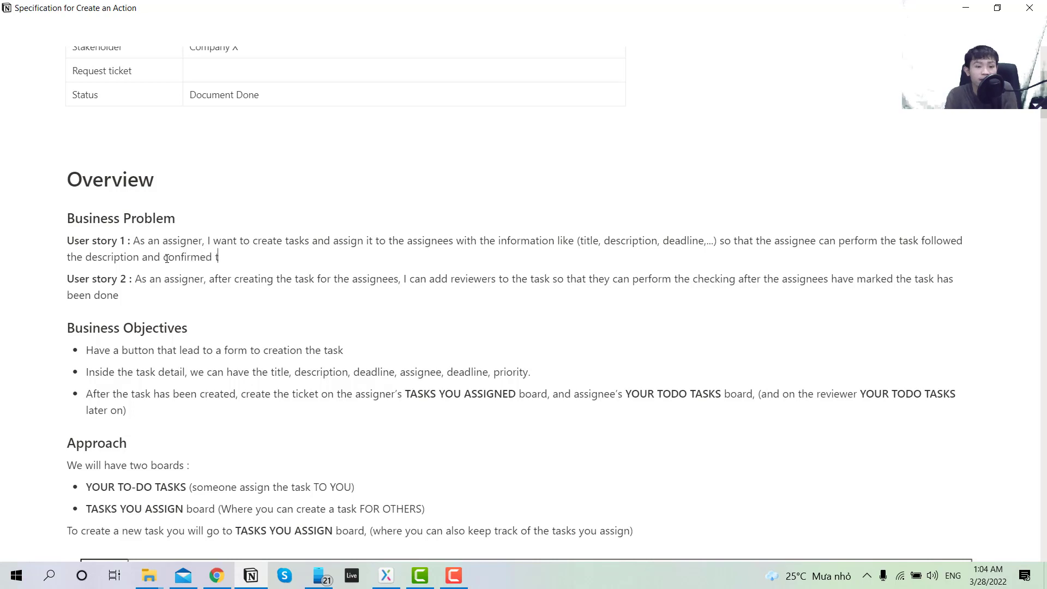
text(hat they have pe)
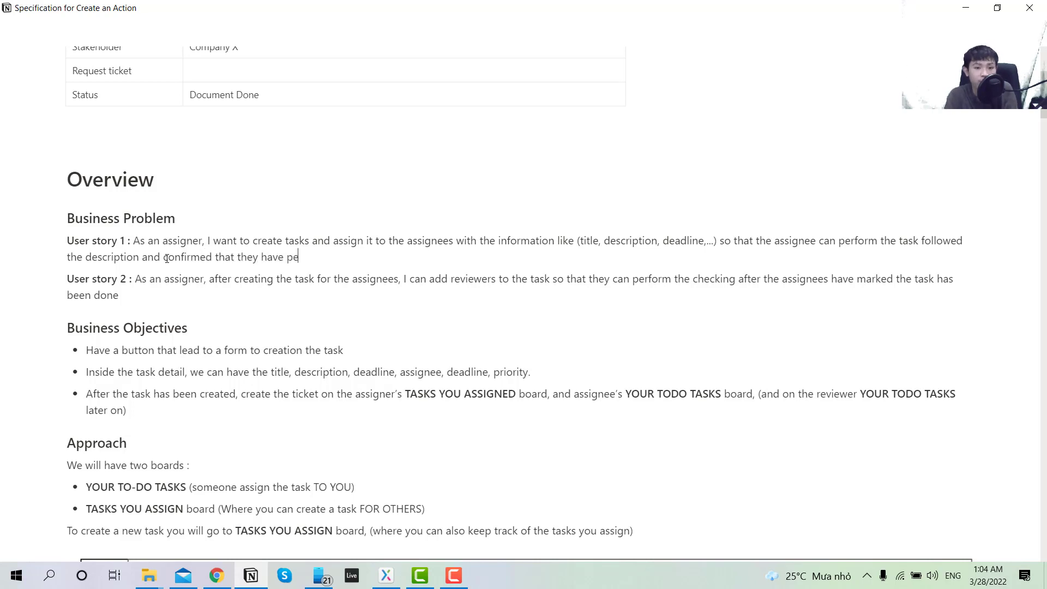
text(rformed  the action)
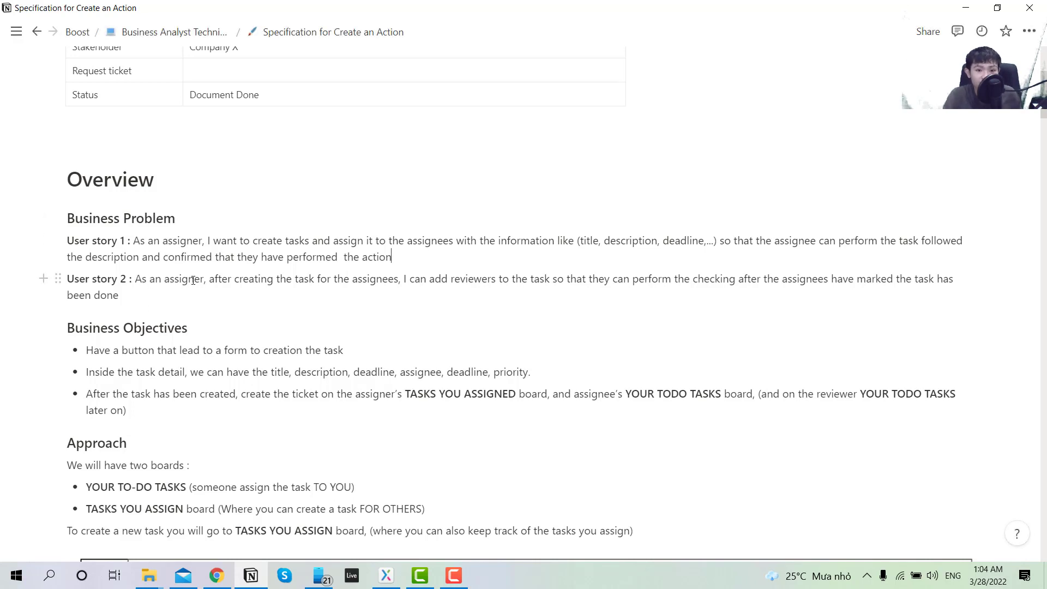
drag(210, 280, 392, 278)
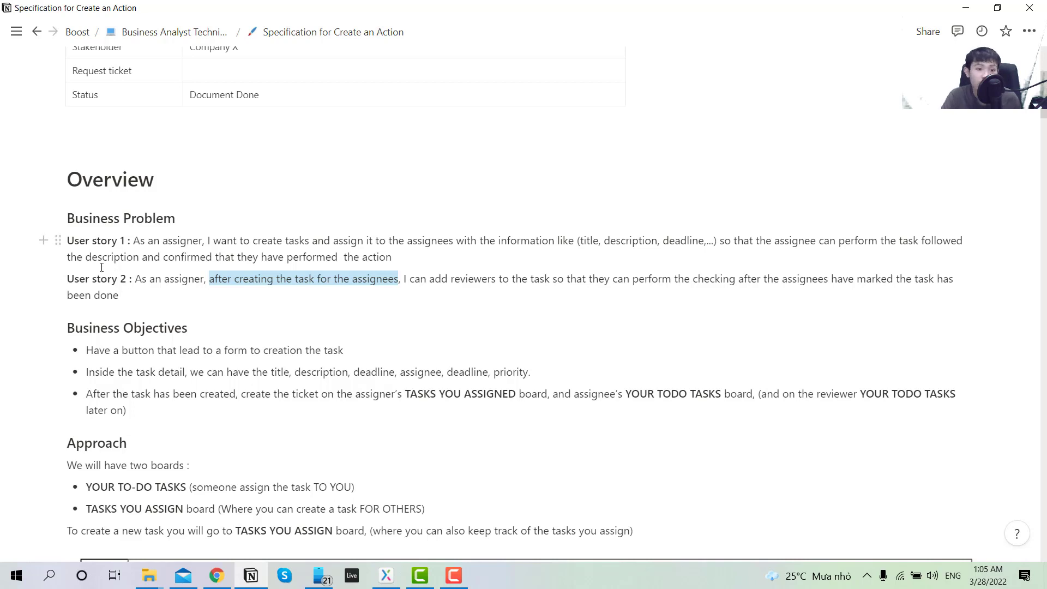
click(99, 295)
scroll(100, 330, down, 3)
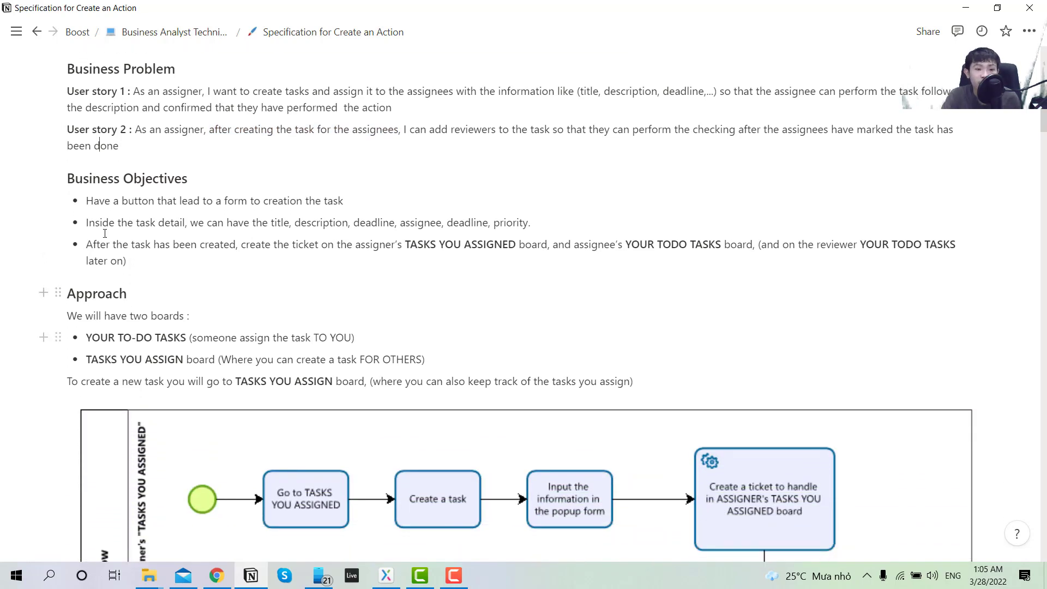
double_click(154, 178)
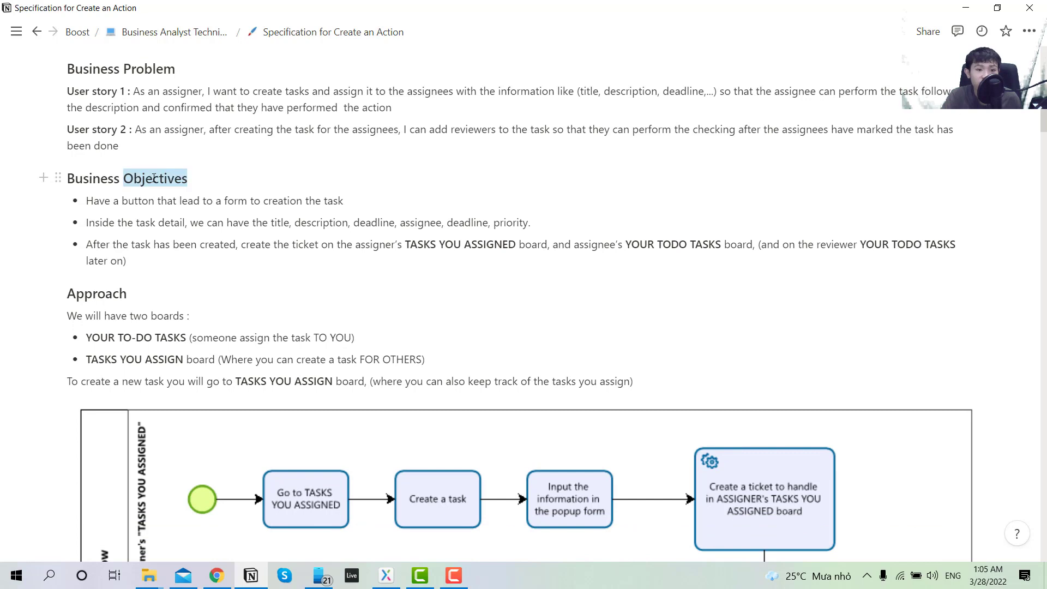
click(120, 201)
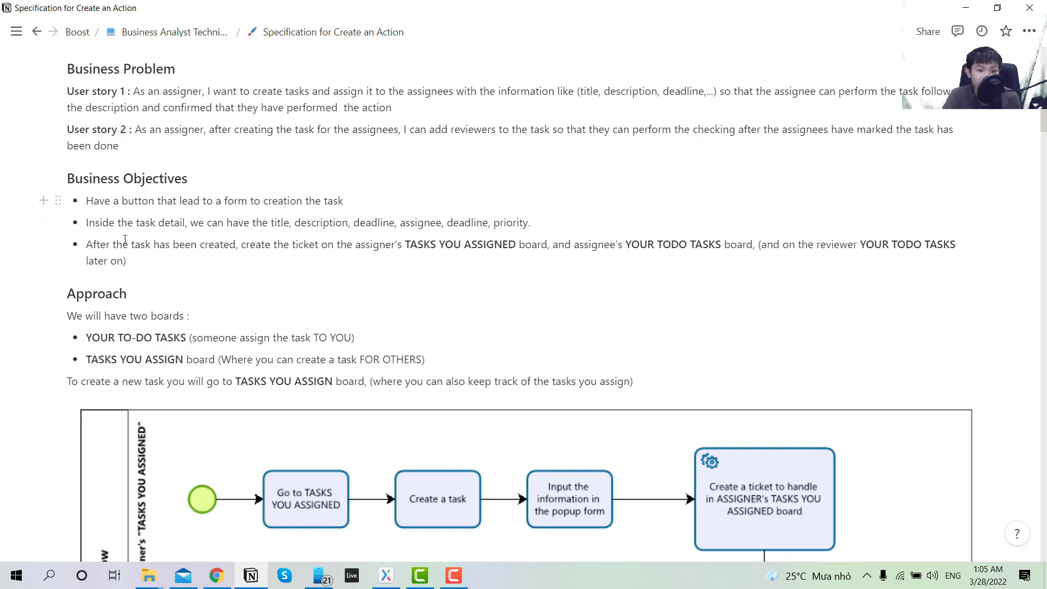
drag(87, 223, 511, 230)
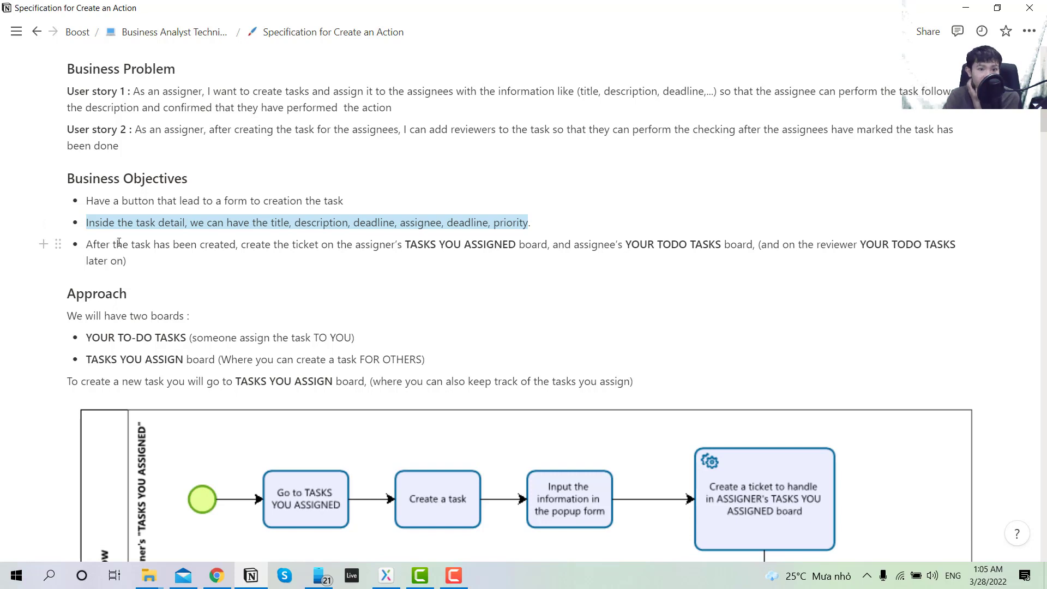
drag(241, 244, 431, 243)
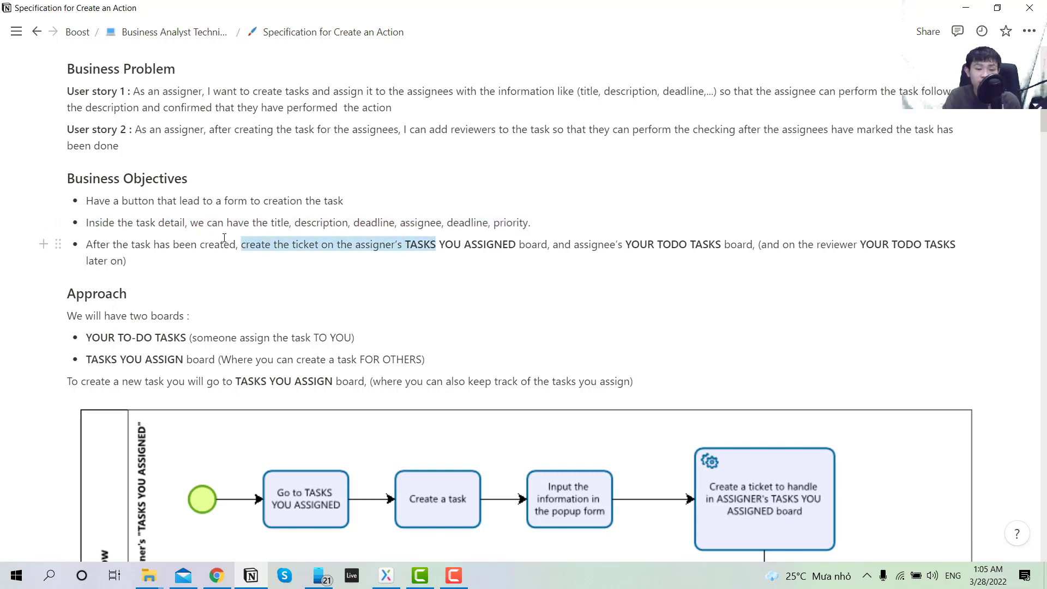
click(165, 247)
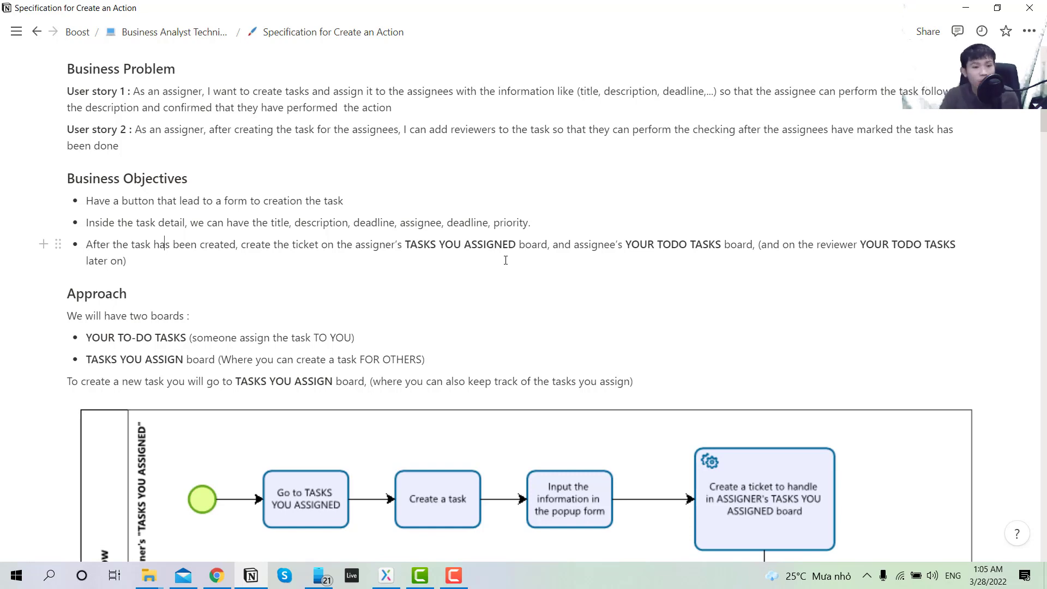
scroll(573, 253, down, 2)
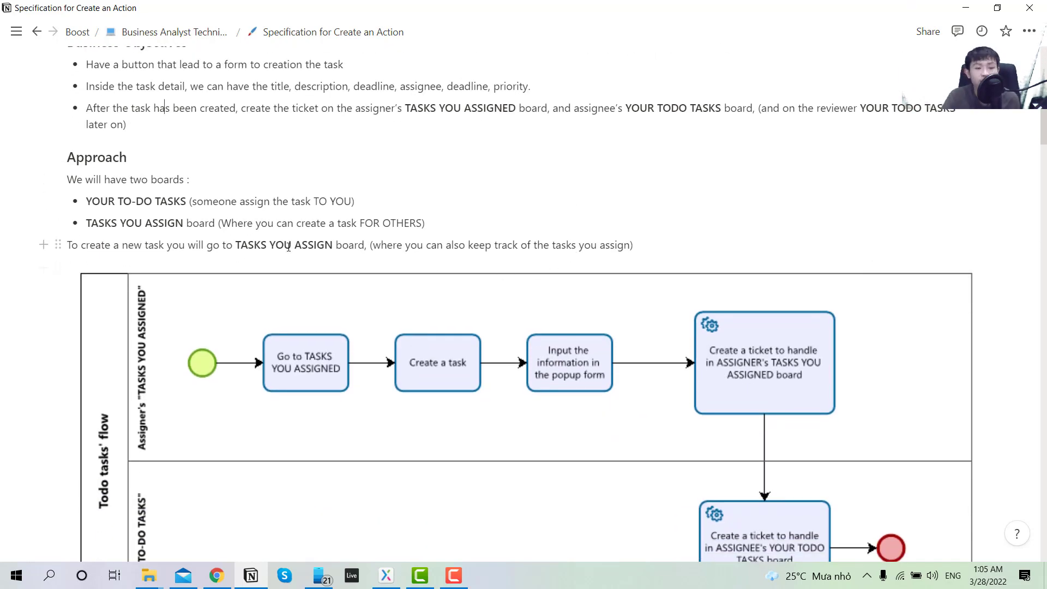
scroll(221, 262, up, 1)
scroll(180, 267, down, 2)
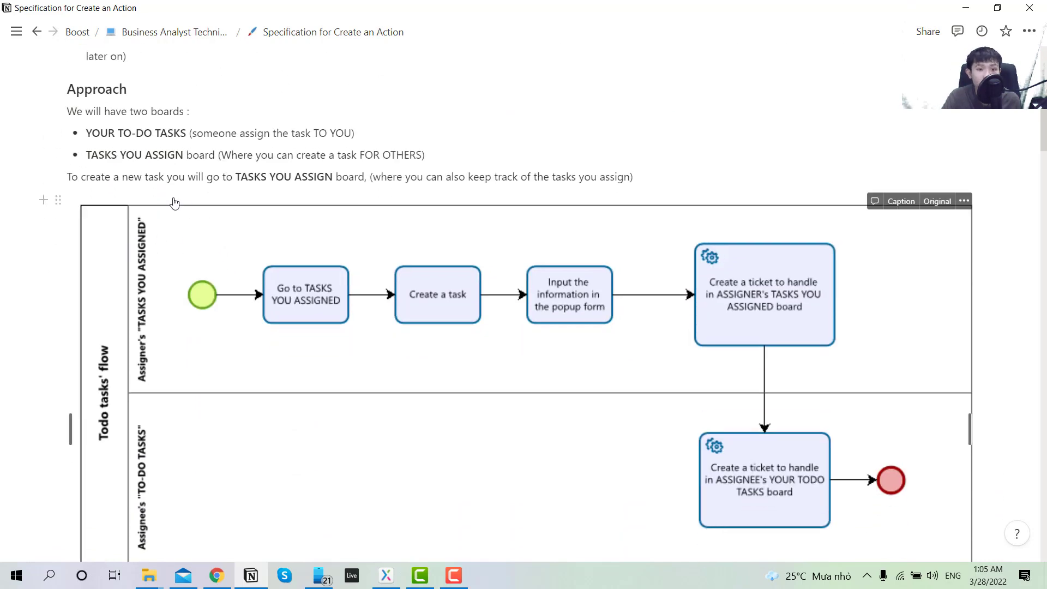
scroll(403, 228, down, 6)
scroll(243, 285, up, 5)
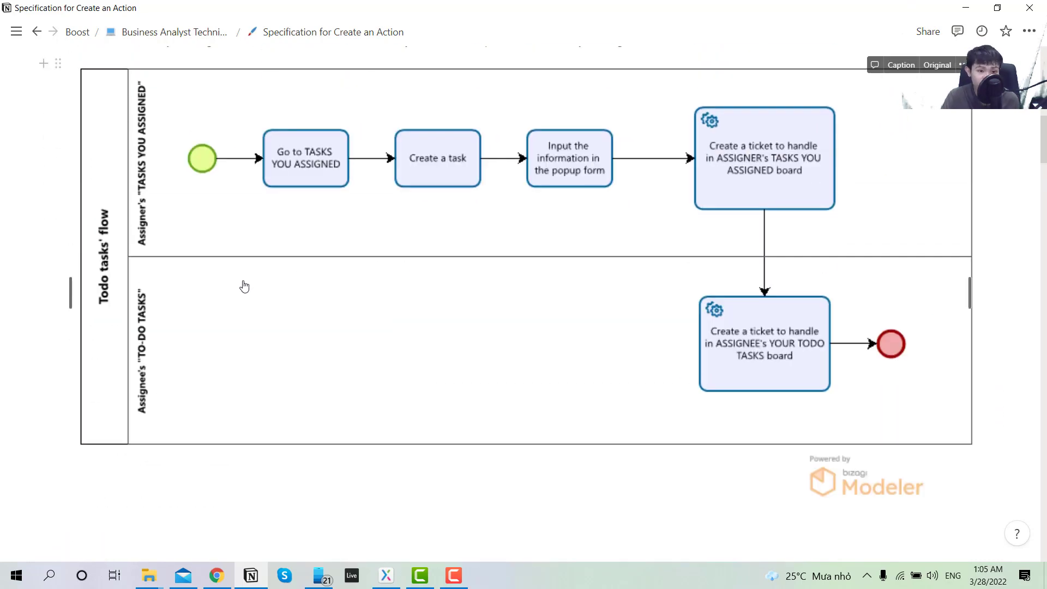
scroll(425, 322, up, 1)
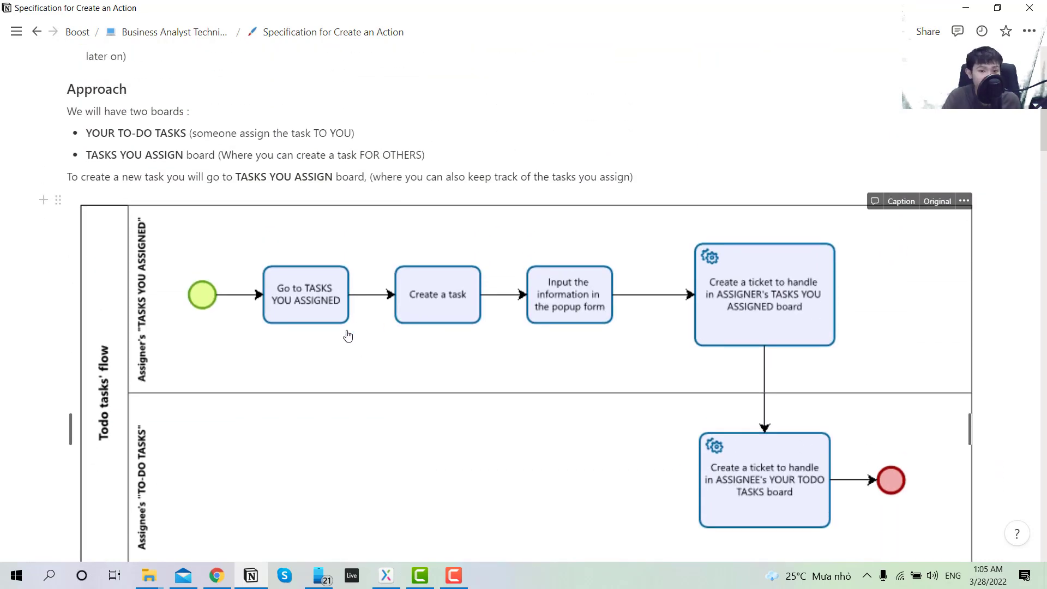
scroll(347, 334, down, 1)
scroll(348, 336, up, 2)
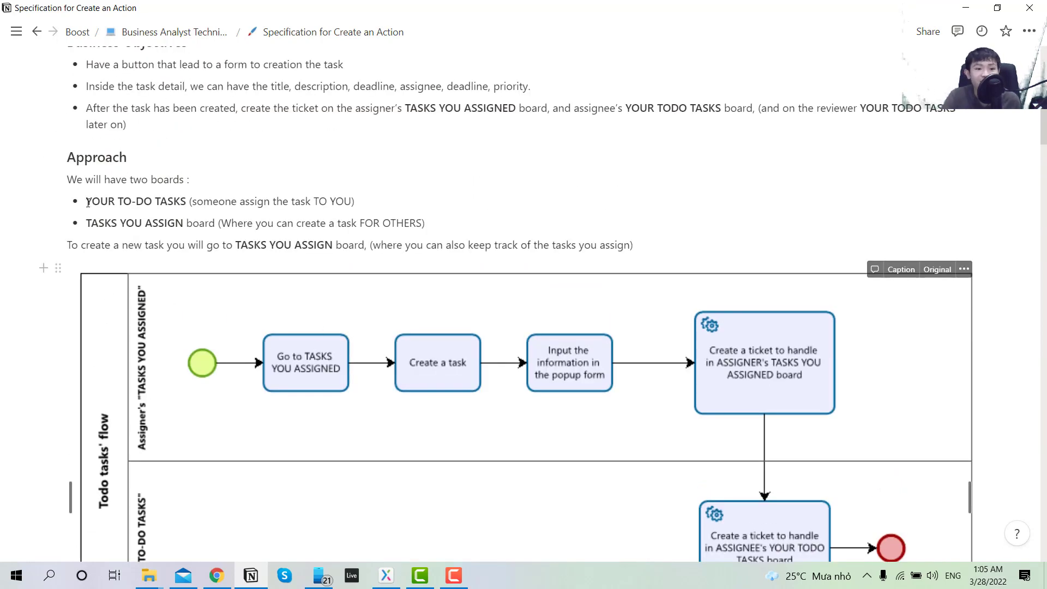
double_click(93, 180)
shift+click(188, 179)
click(203, 201)
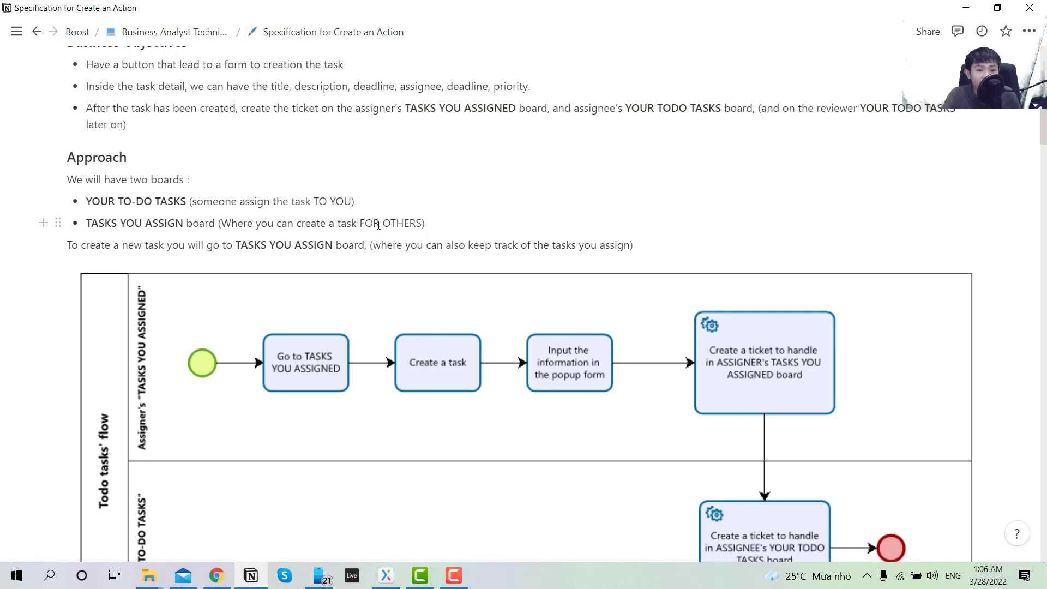
scroll(175, 299, down, 2)
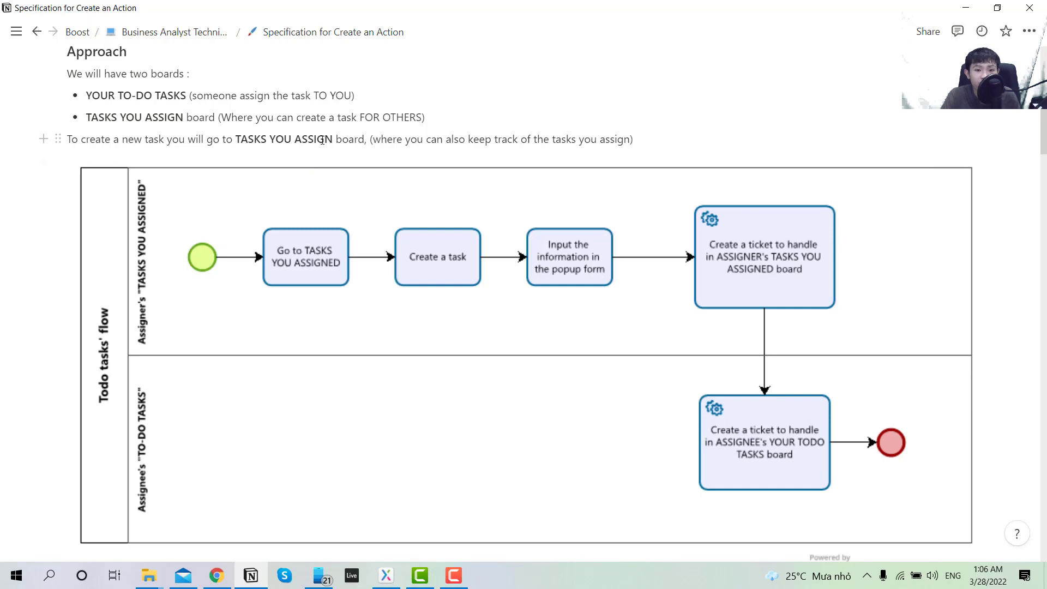
scroll(392, 288, down, 1)
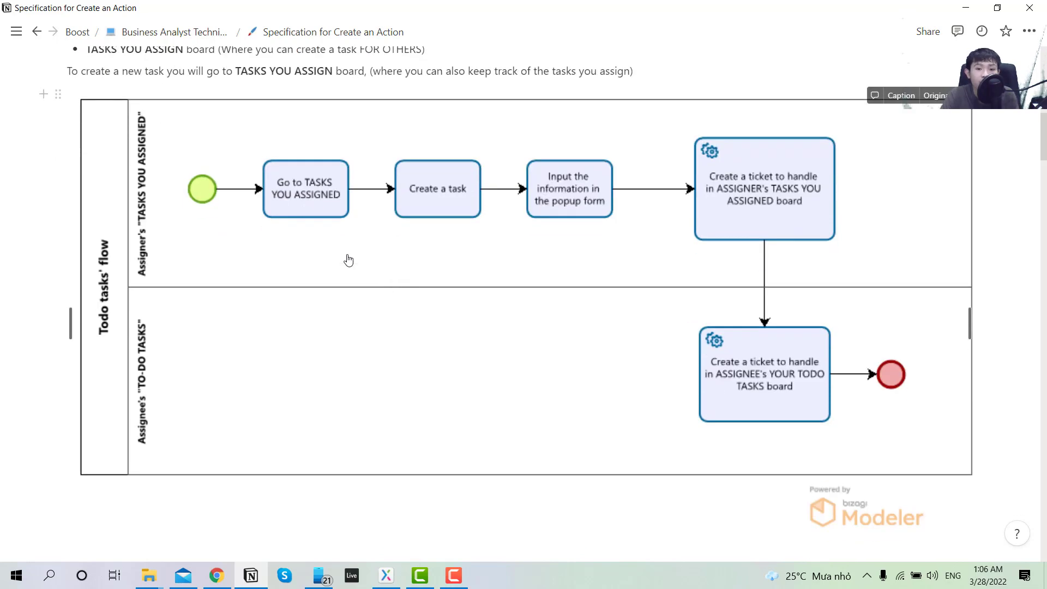
scroll(315, 261, up, 1)
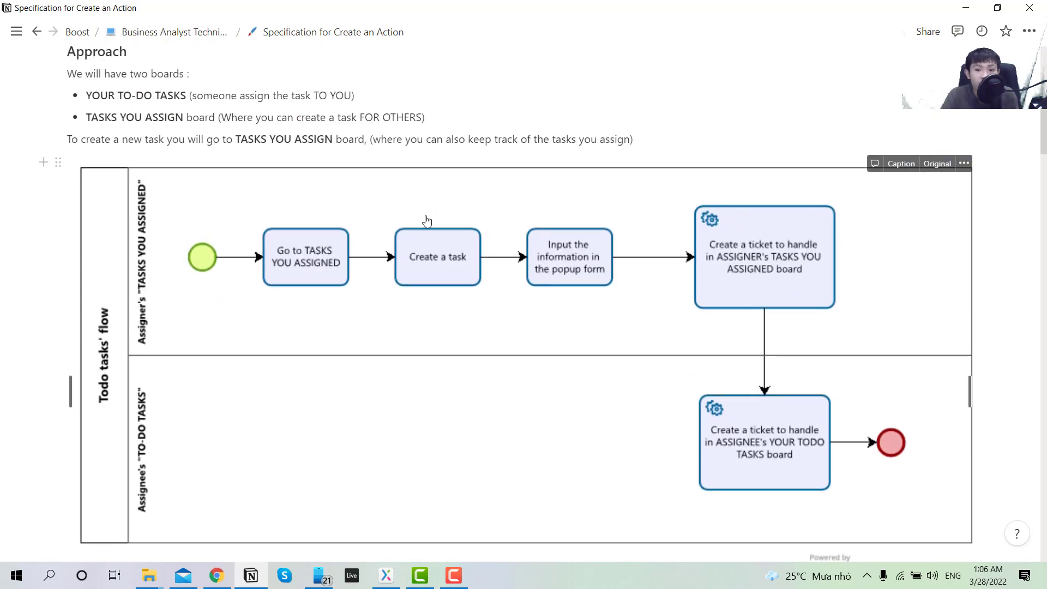
click(400, 237)
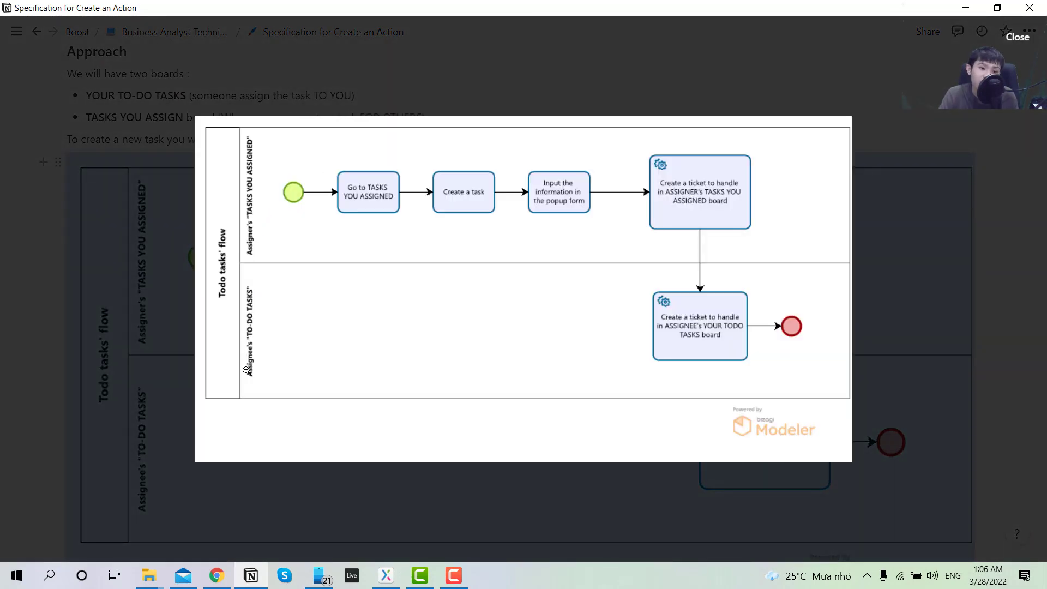
click(220, 361)
scroll(156, 368, down, 2)
scroll(153, 364, up, 1)
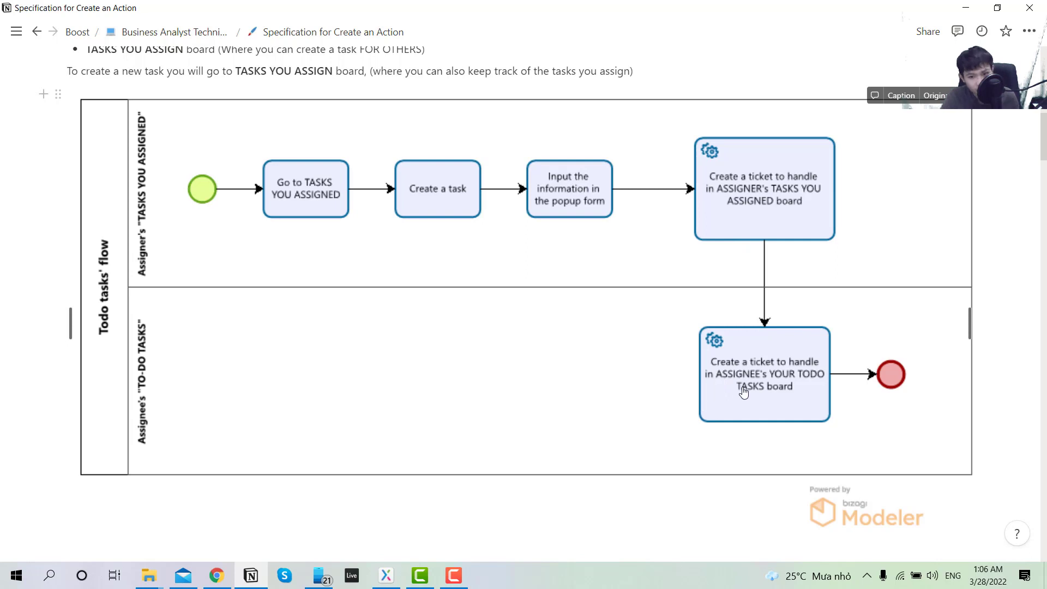
scroll(740, 388, down, 1)
scroll(741, 389, up, 1)
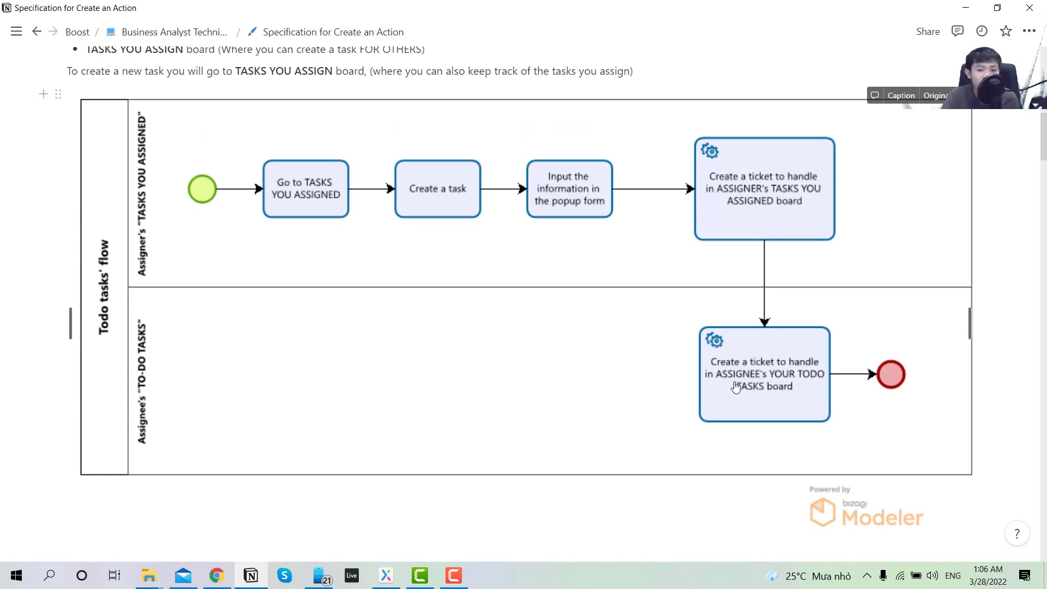
scroll(736, 387, down, 3)
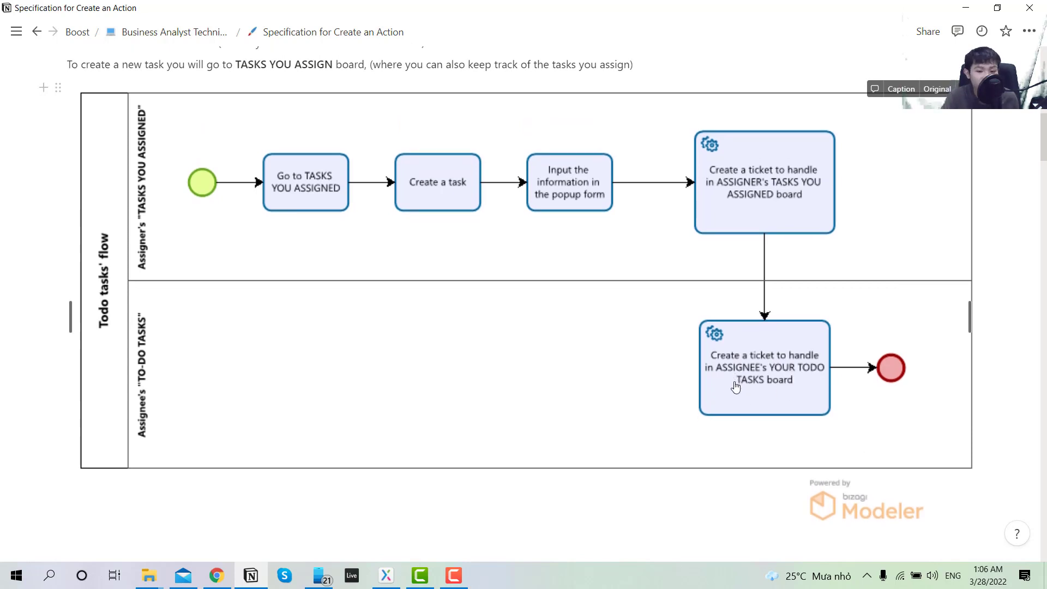
scroll(451, 117, up, 2)
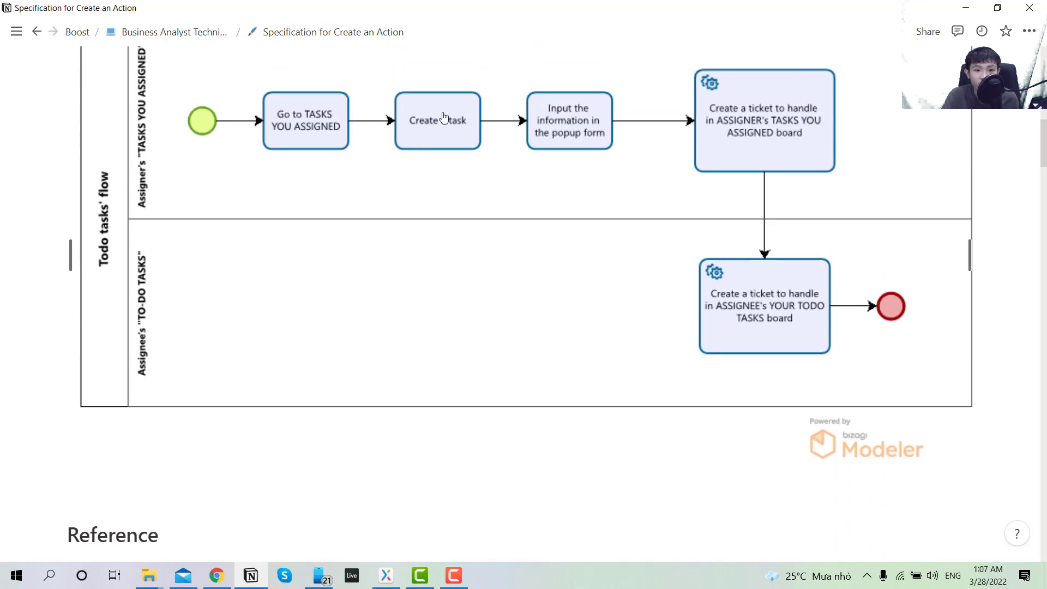
scroll(528, 292, up, 3)
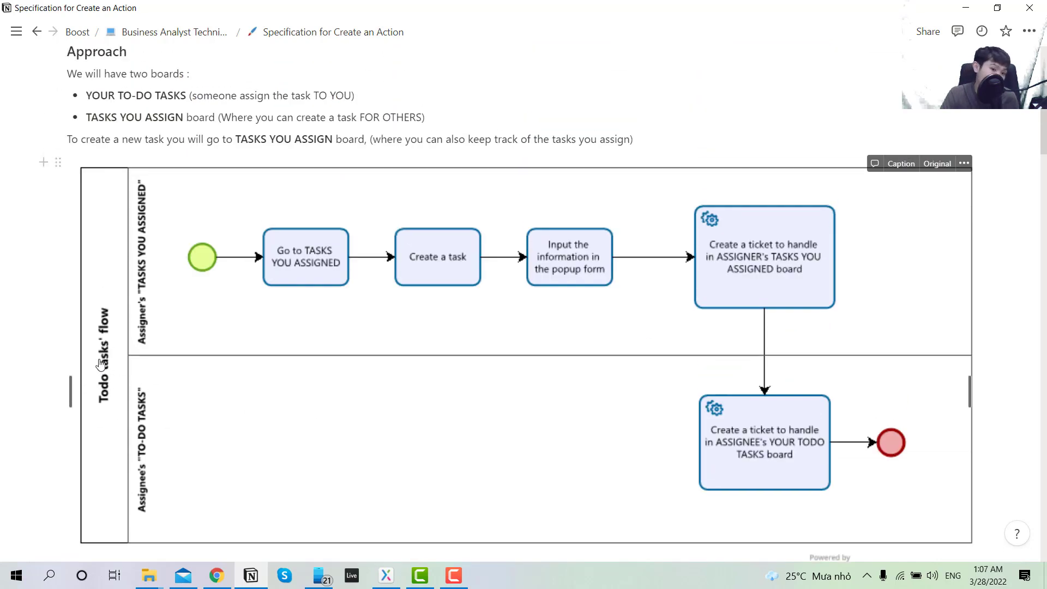
click(67, 388)
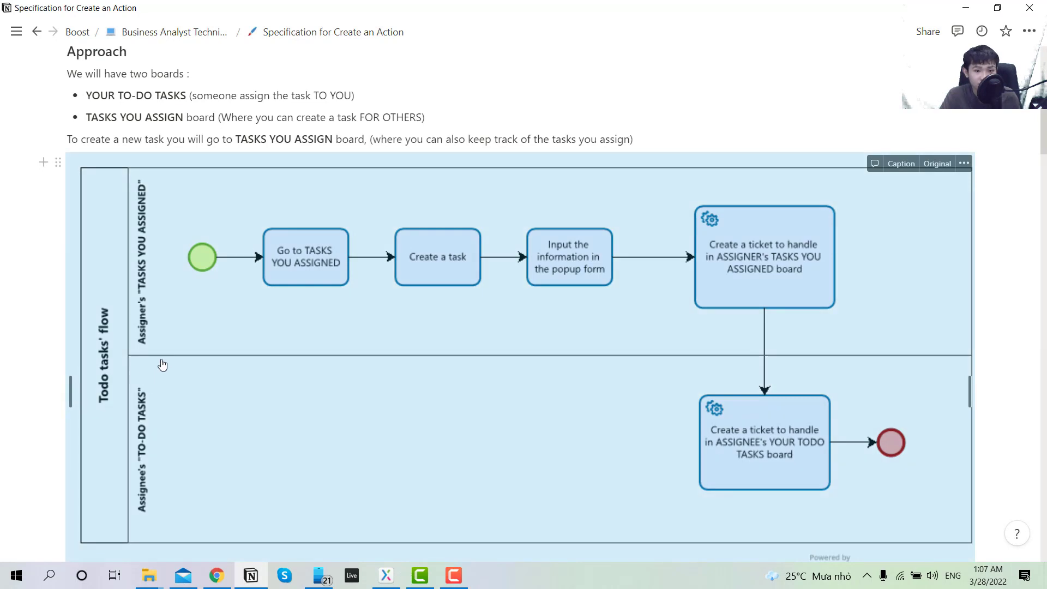
scroll(163, 366, down, 2)
scroll(163, 366, up, 2)
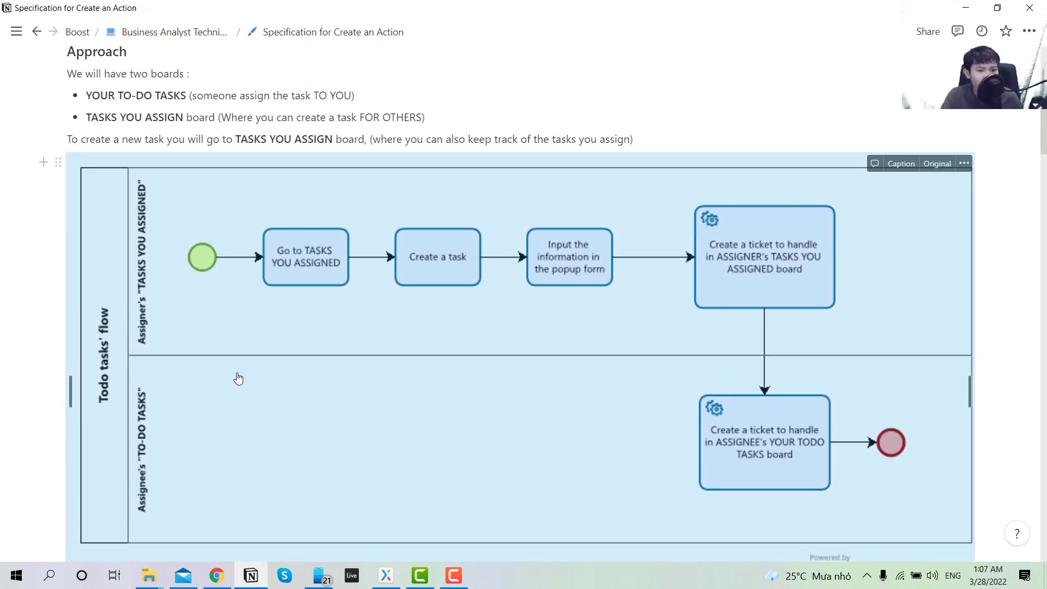
scroll(237, 377, down, 2)
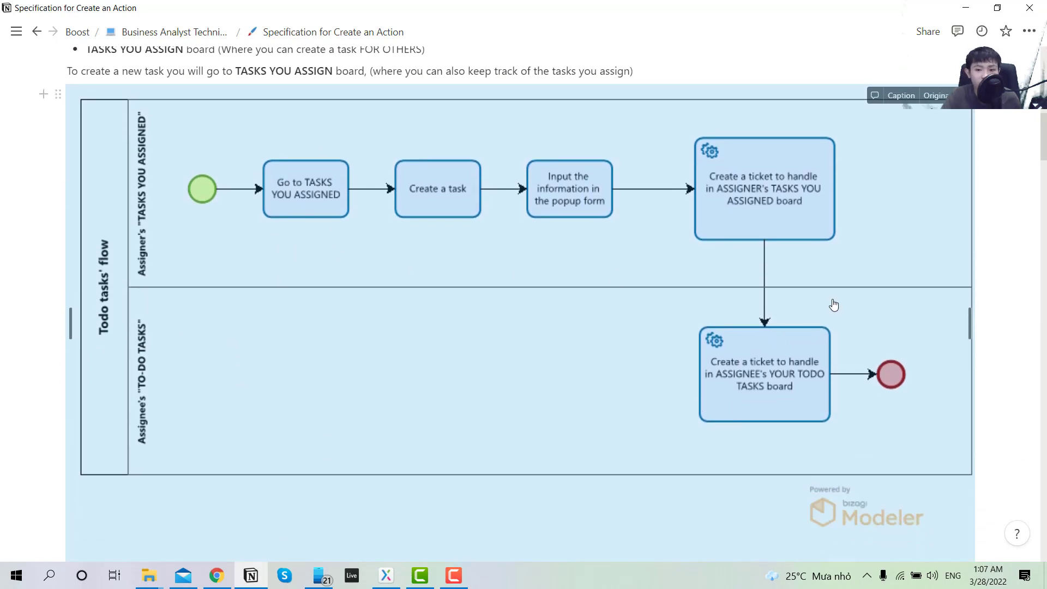
click(1036, 301)
scroll(923, 304, down, 3)
scroll(861, 327, up, 4)
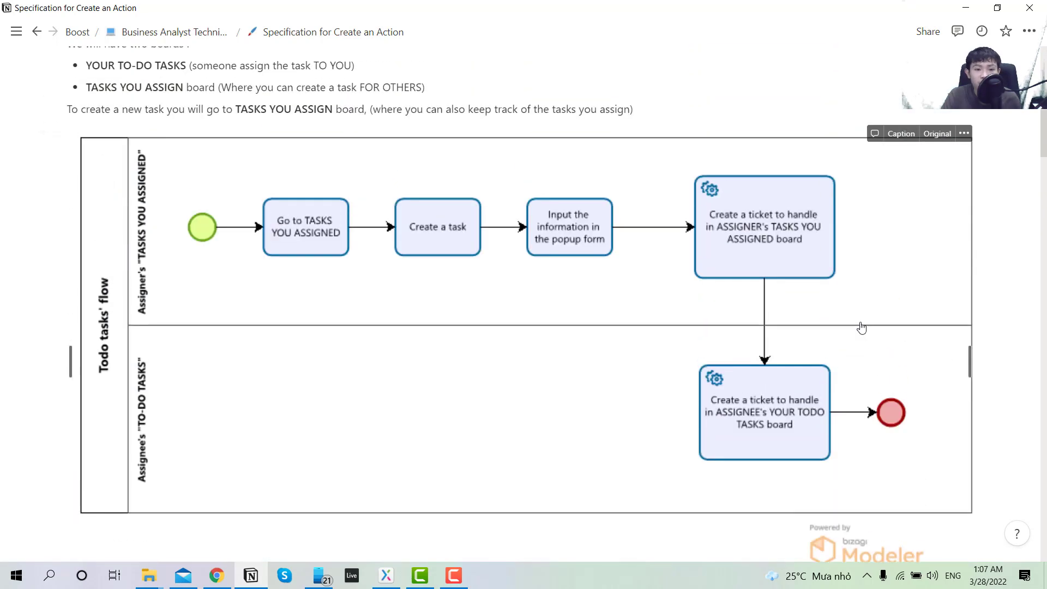
scroll(521, 370, down, 2)
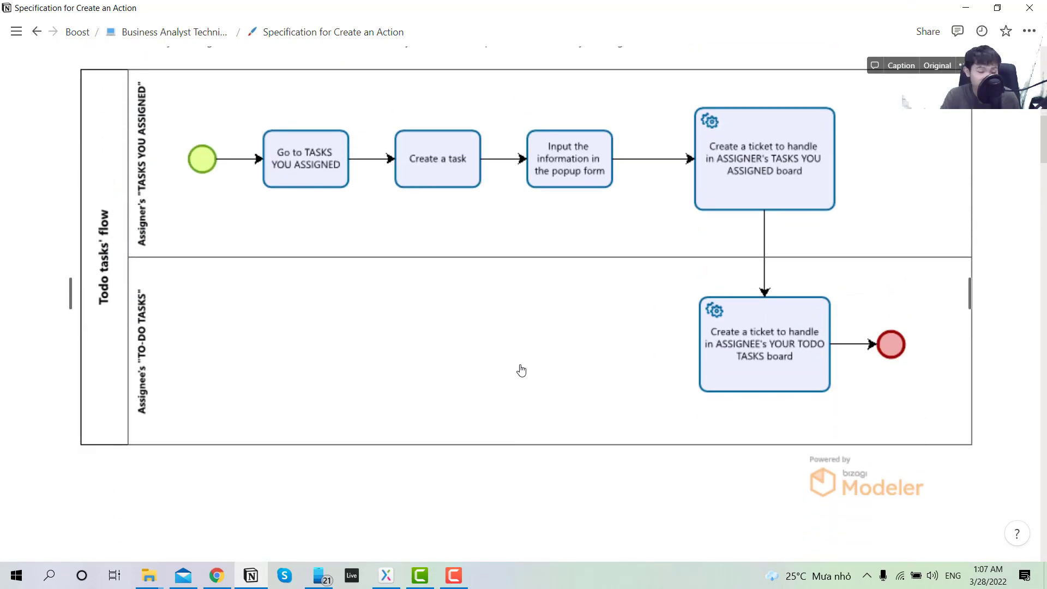
scroll(521, 370, down, 6)
scroll(522, 370, up, 4)
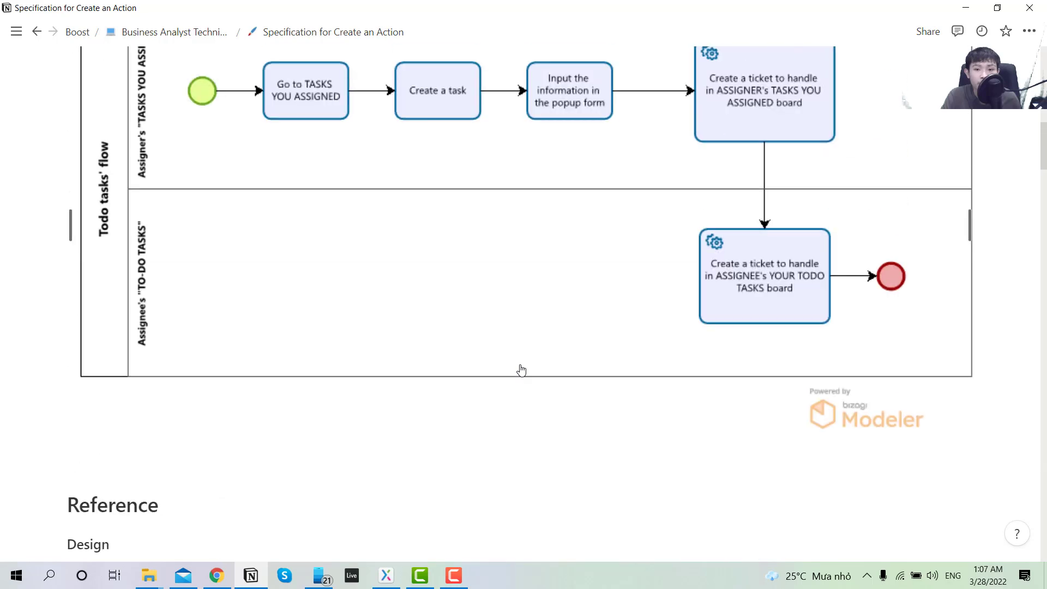
scroll(521, 370, down, 6)
scroll(521, 371, down, 2)
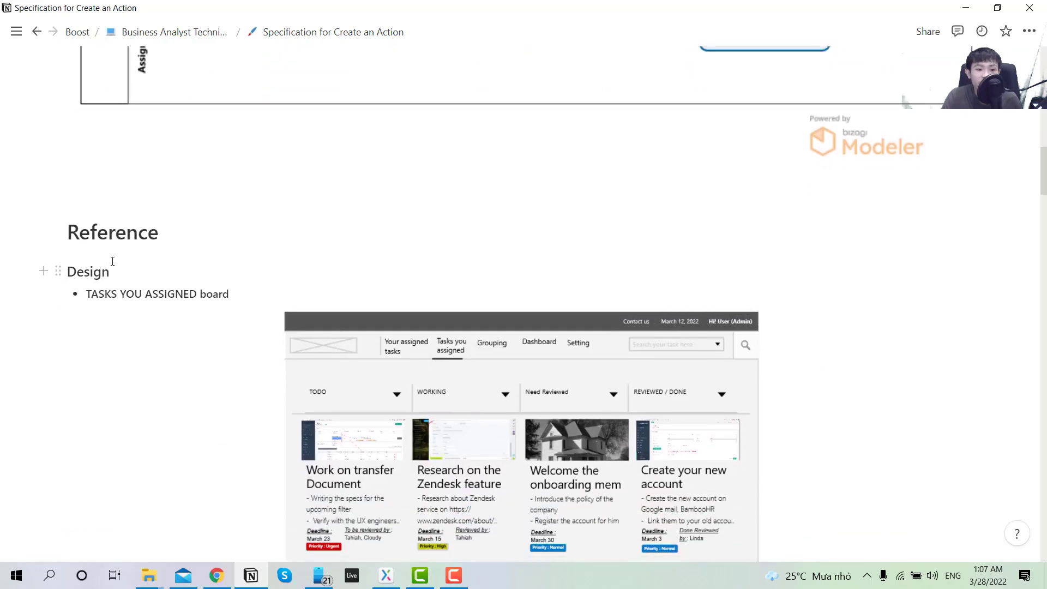
scroll(112, 261, down, 5)
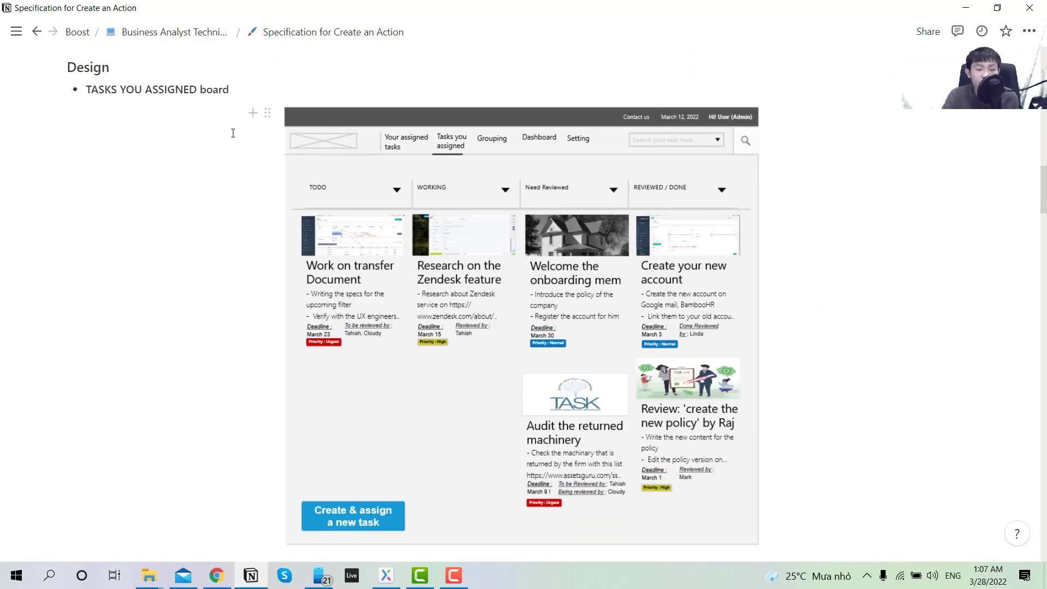
scroll(418, 304, down, 5)
scroll(391, 192, up, 5)
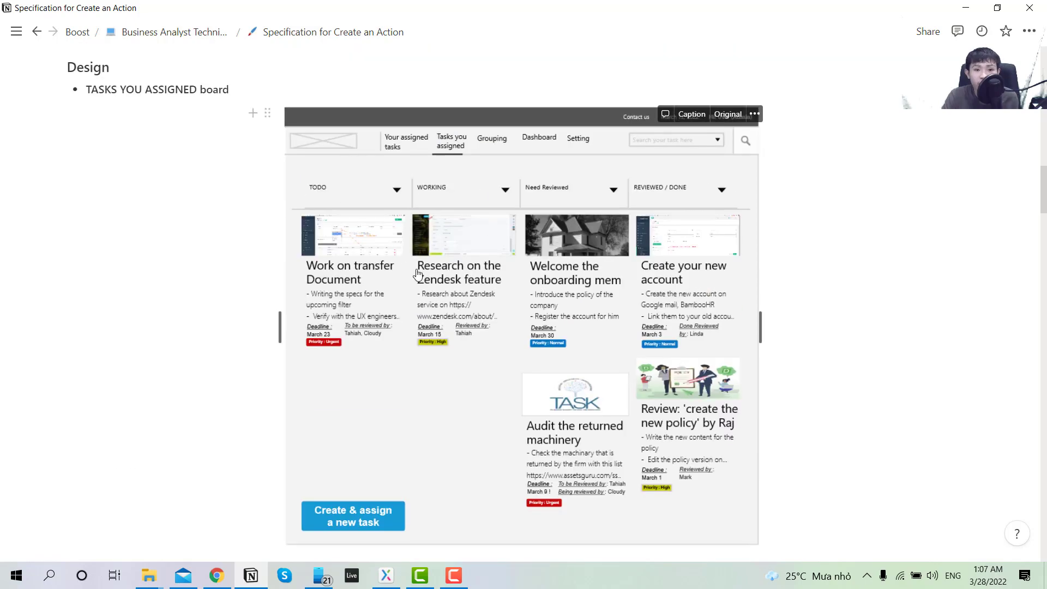
scroll(416, 289, down, 15)
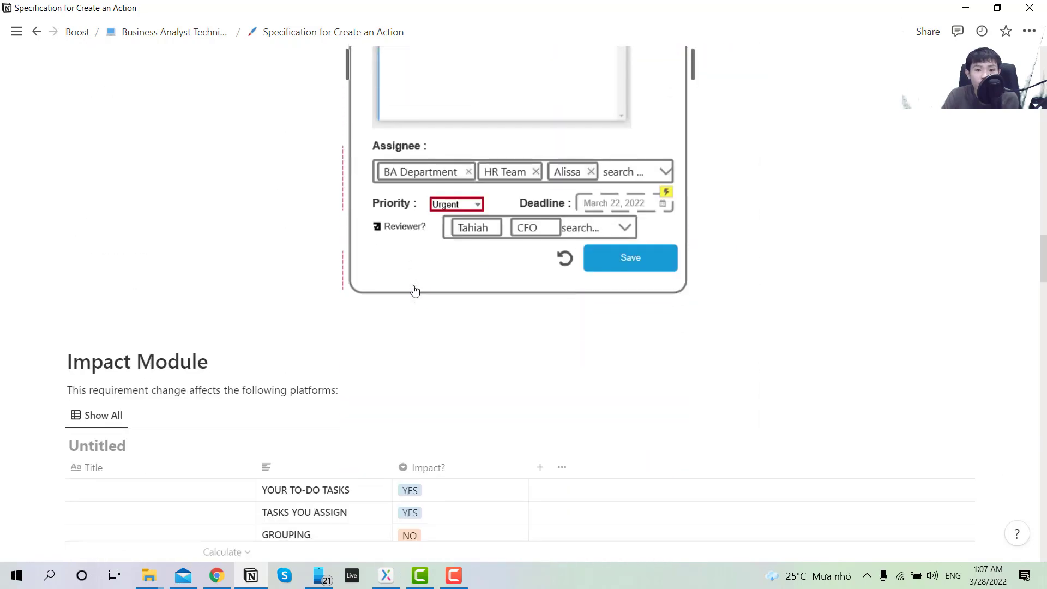
scroll(416, 290, up, 15)
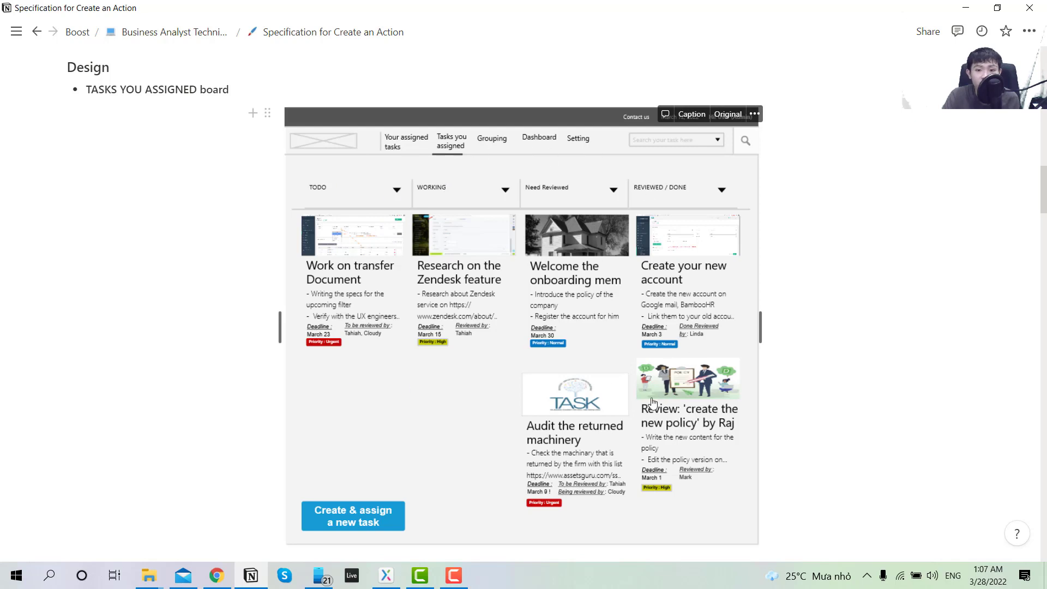
scroll(599, 415, down, 3)
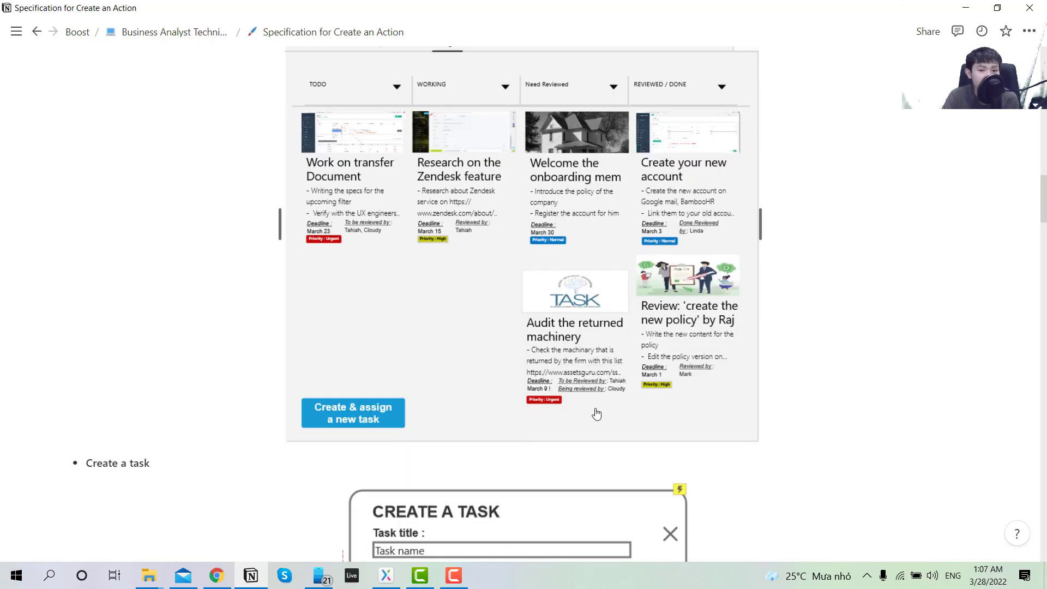
scroll(597, 415, up, 3)
scroll(597, 415, down, 1)
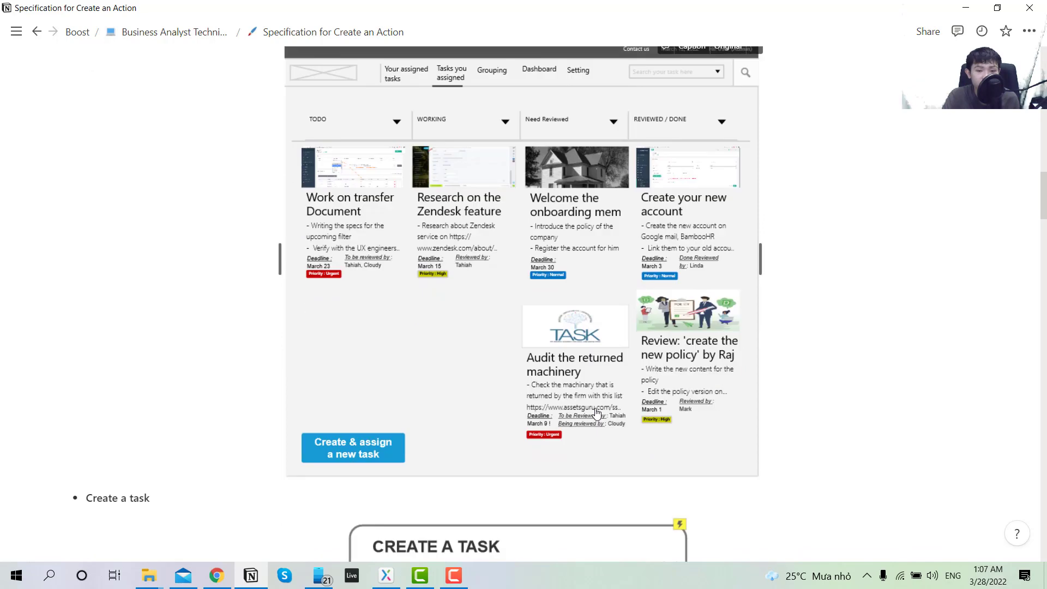
scroll(597, 413, up, 1)
scroll(532, 354, down, 7)
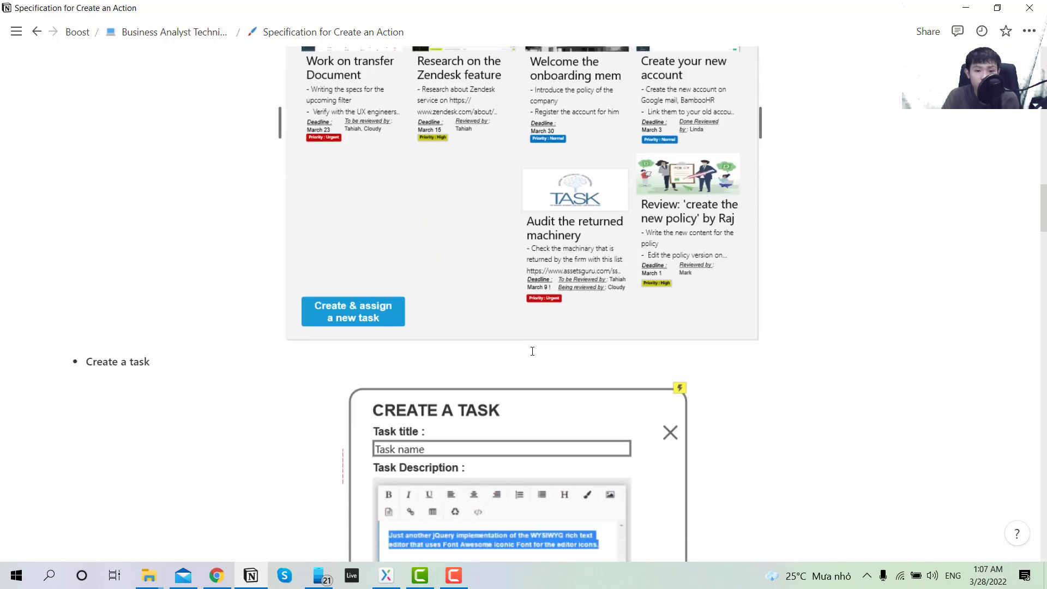
scroll(273, 234, up, 7)
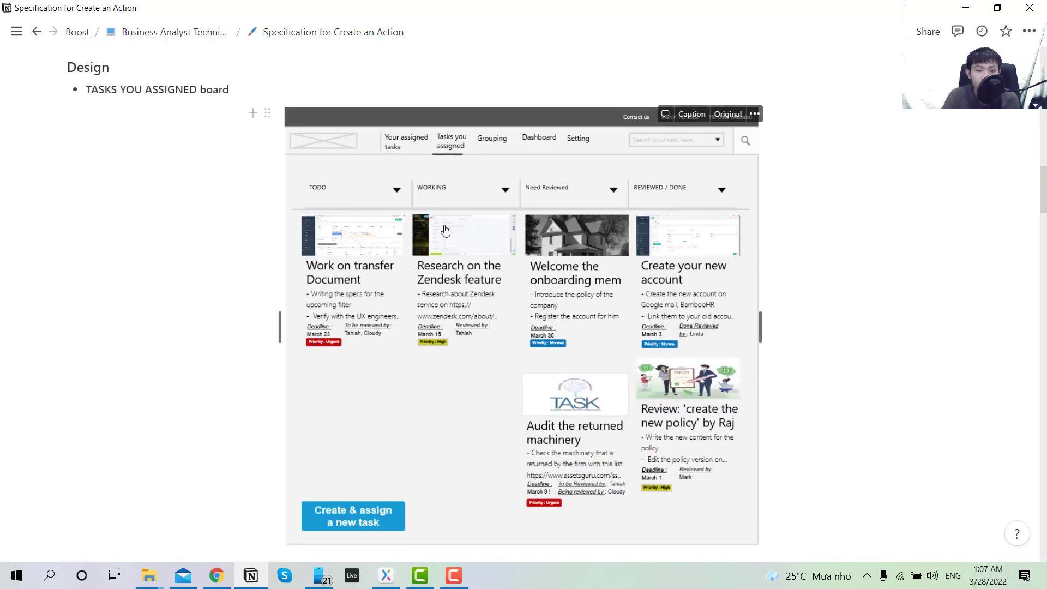
scroll(431, 283, down, 5)
scroll(432, 286, down, 5)
scroll(253, 175, up, 1)
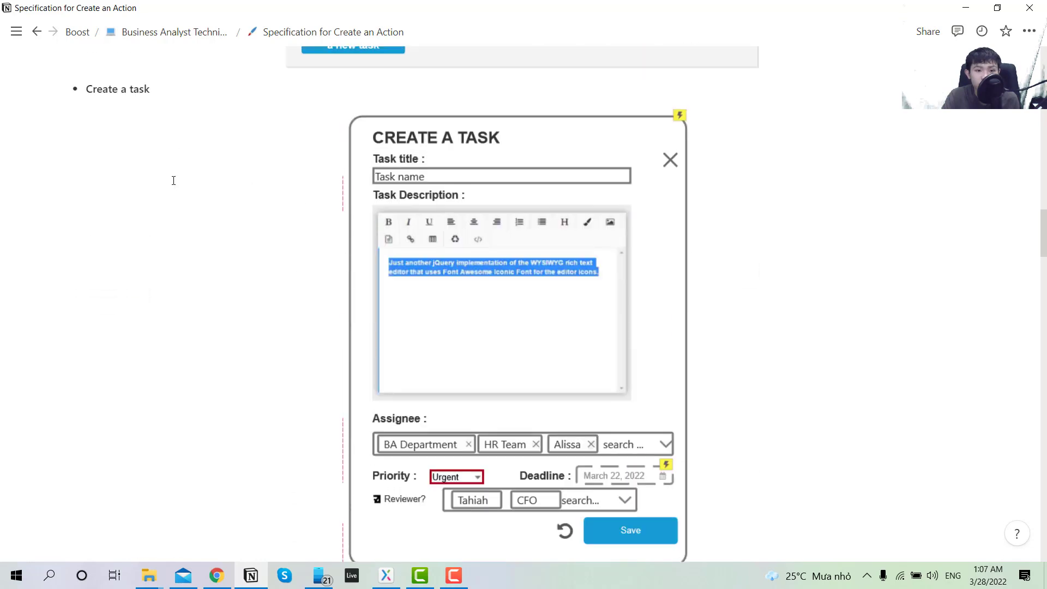
scroll(357, 213, up, 2)
scroll(491, 262, down, 5)
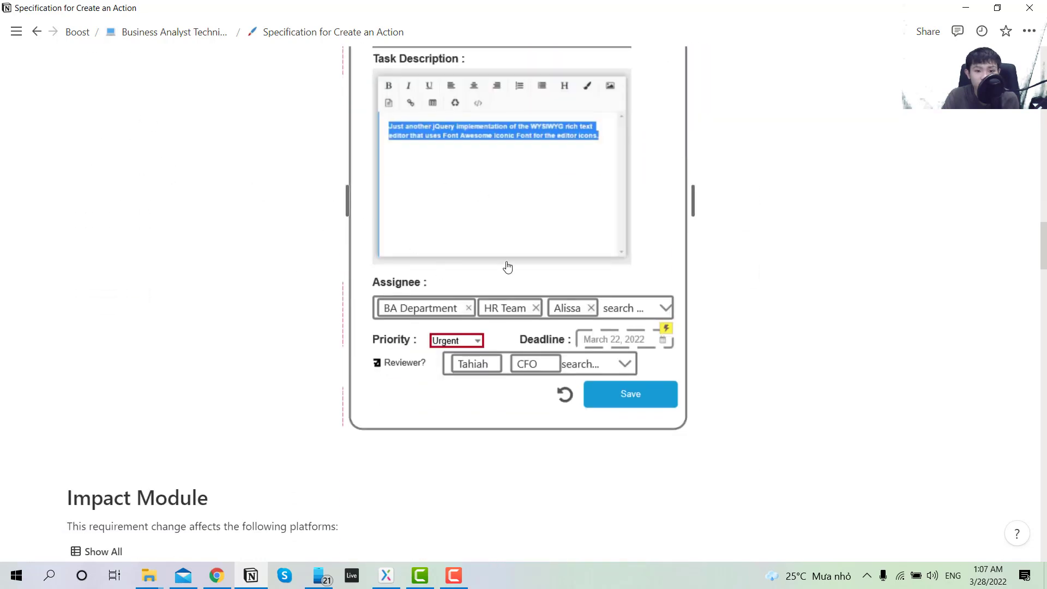
scroll(494, 311, down, 8)
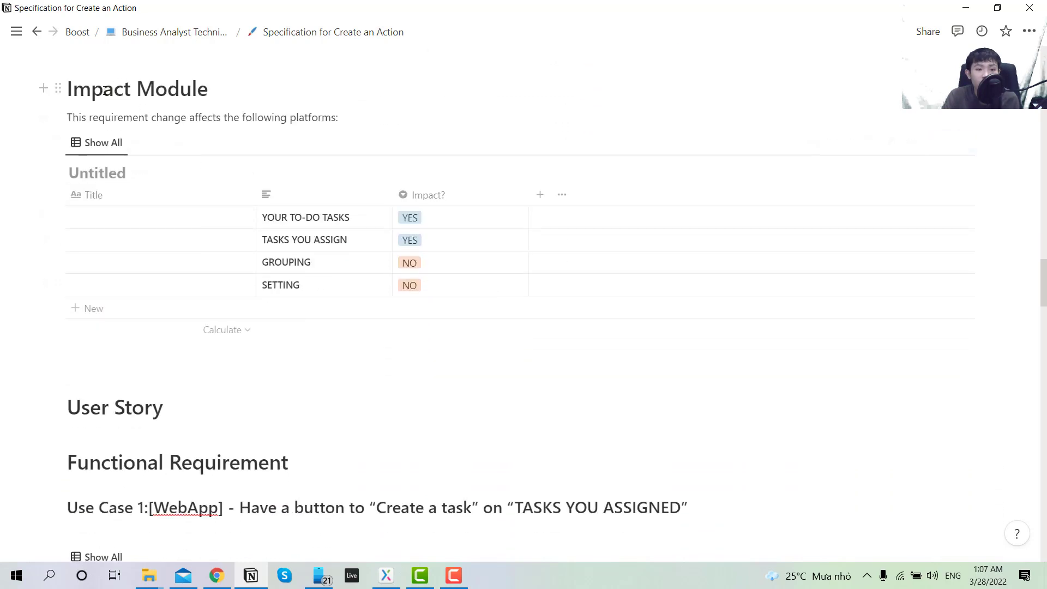
double_click(98, 89)
scroll(185, 131, up, 1)
triple_click(187, 165)
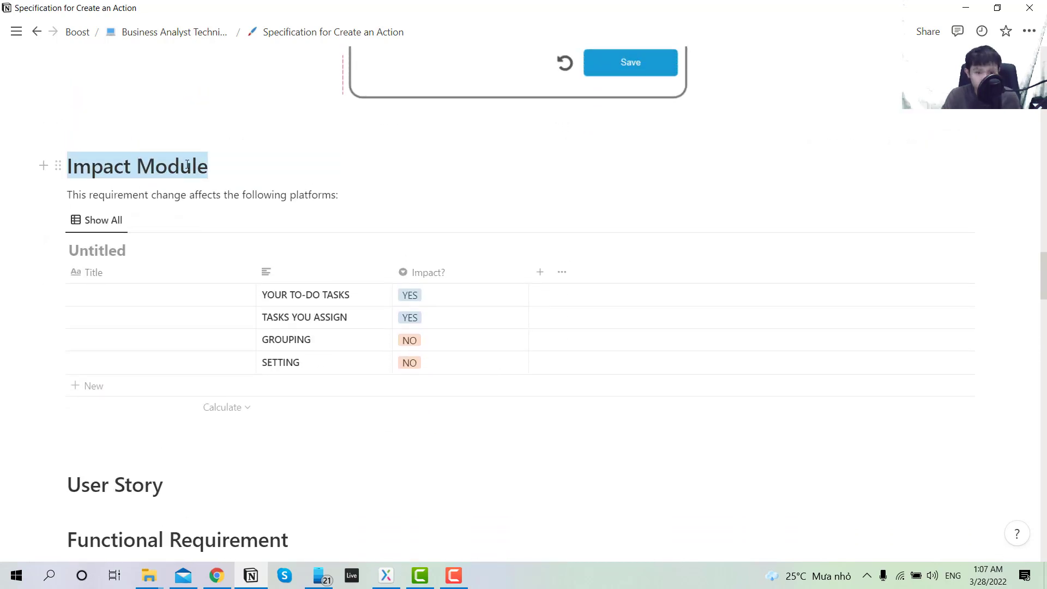
click(220, 166)
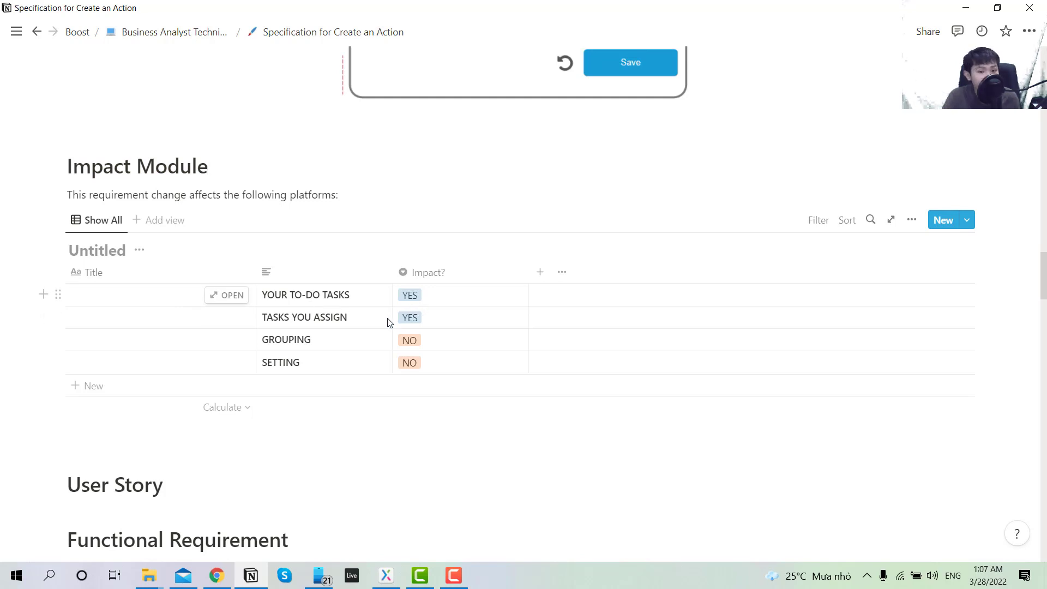
scroll(567, 137, up, 2)
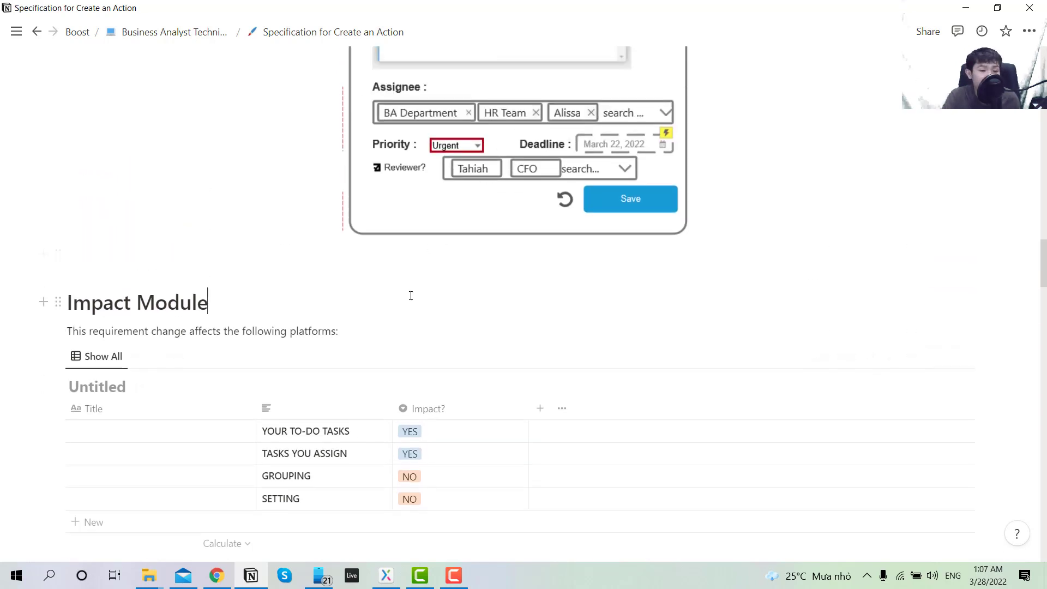
scroll(410, 296, down, 5)
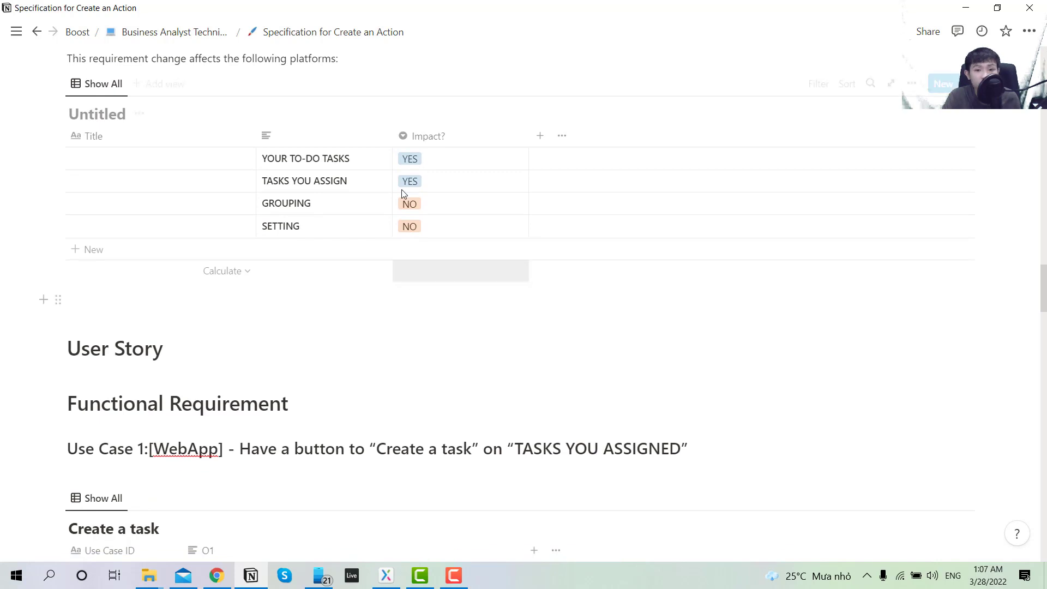
scroll(411, 262, up, 3)
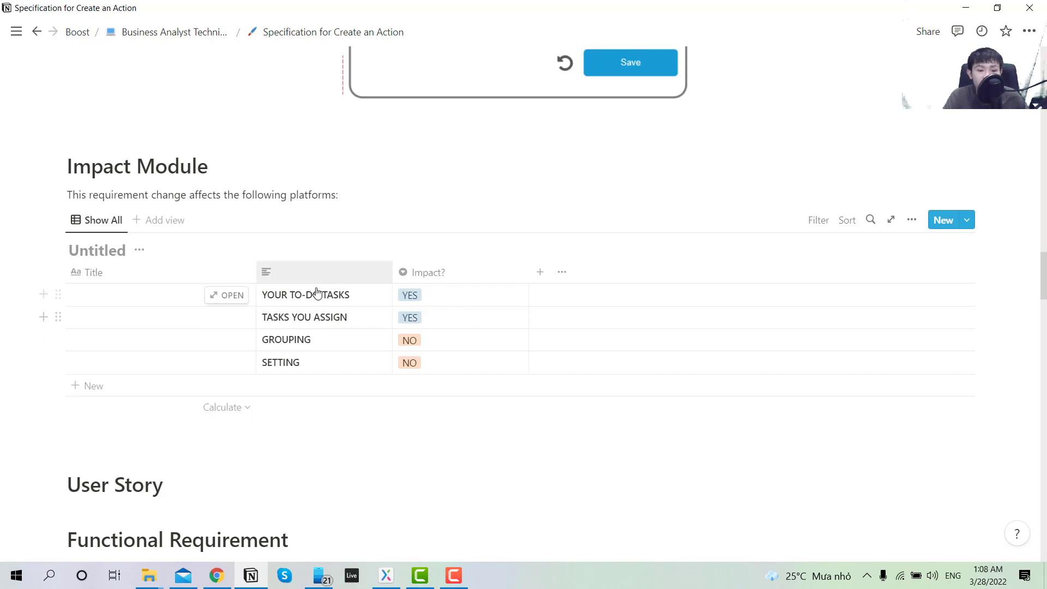
scroll(342, 339, down, 3)
scroll(300, 316, down, 2)
scroll(234, 281, up, 4)
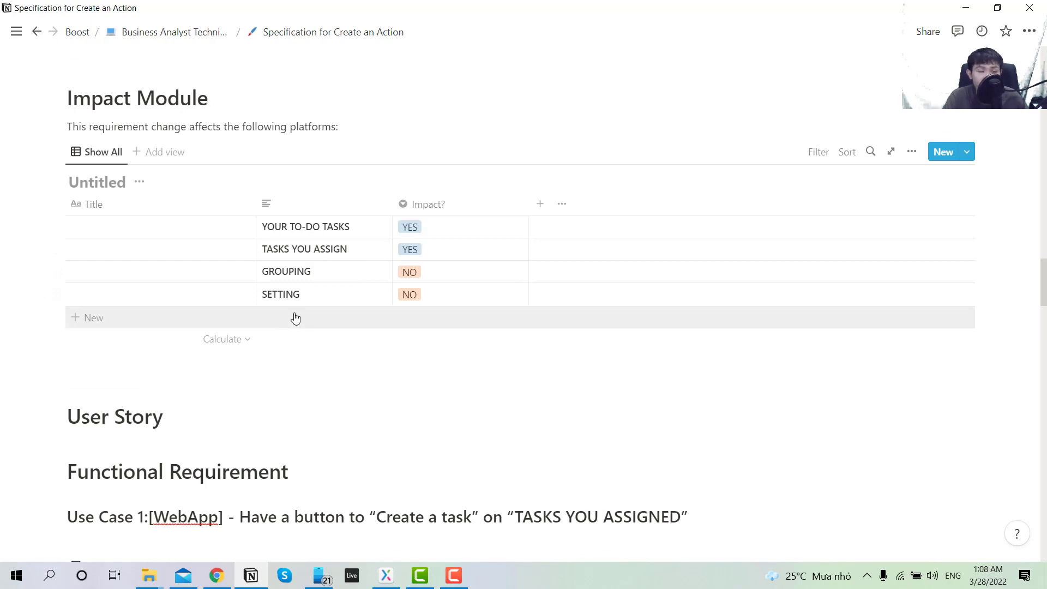
scroll(295, 317, down, 3)
scroll(300, 297, up, 1)
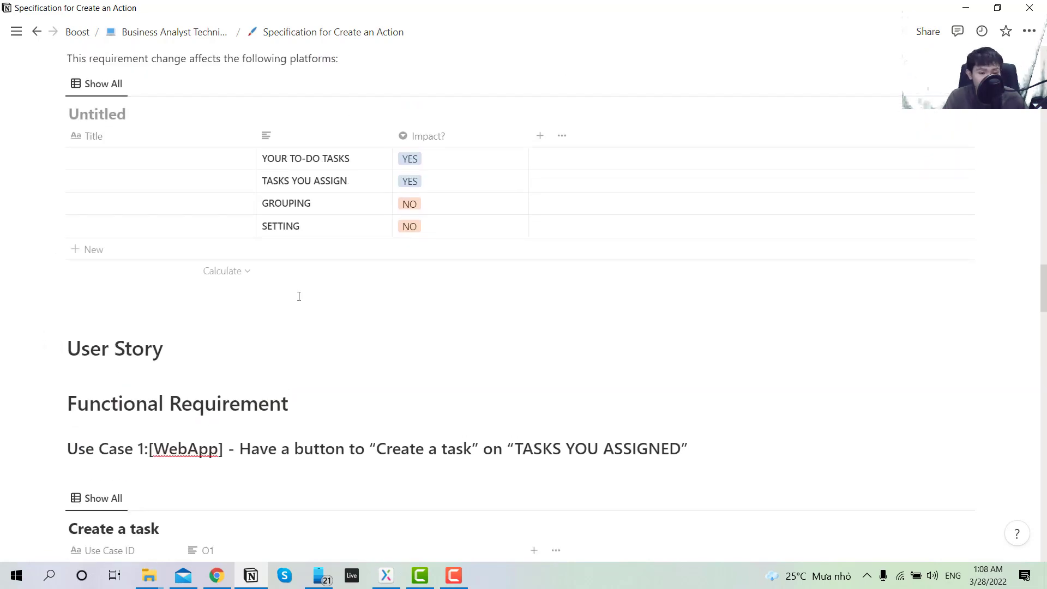
scroll(294, 305, down, 4)
scroll(294, 306, down, 2)
scroll(240, 293, up, 3)
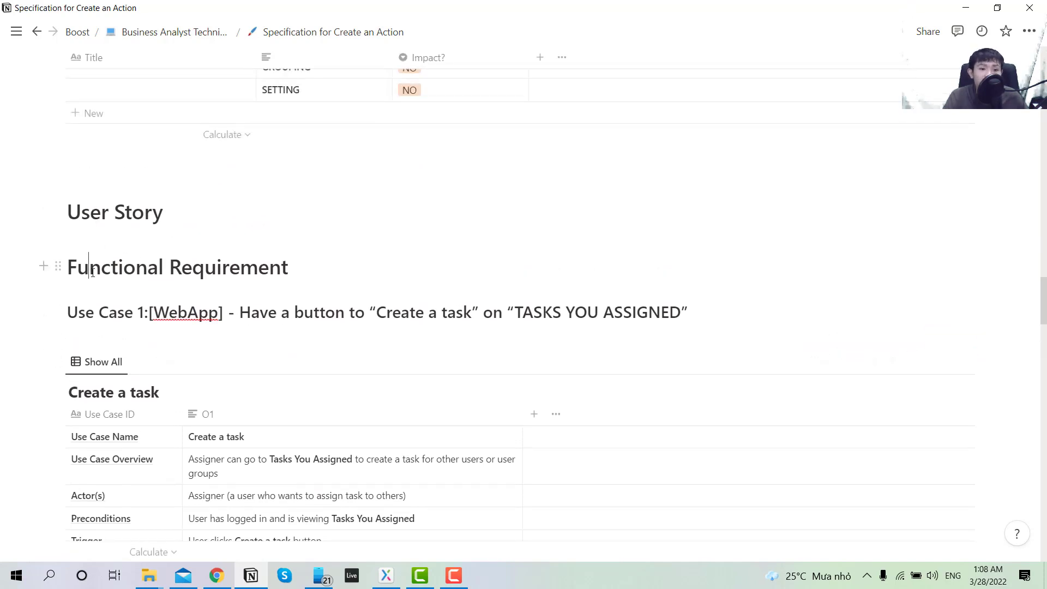
drag(92, 272, 288, 271)
scroll(232, 276, down, 4)
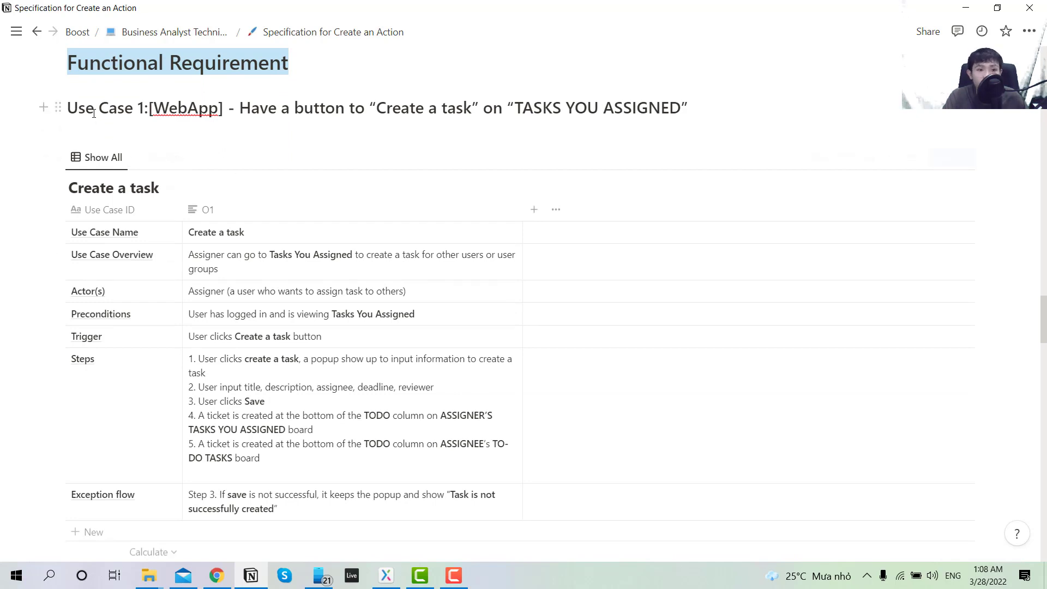
drag(67, 112, 140, 112)
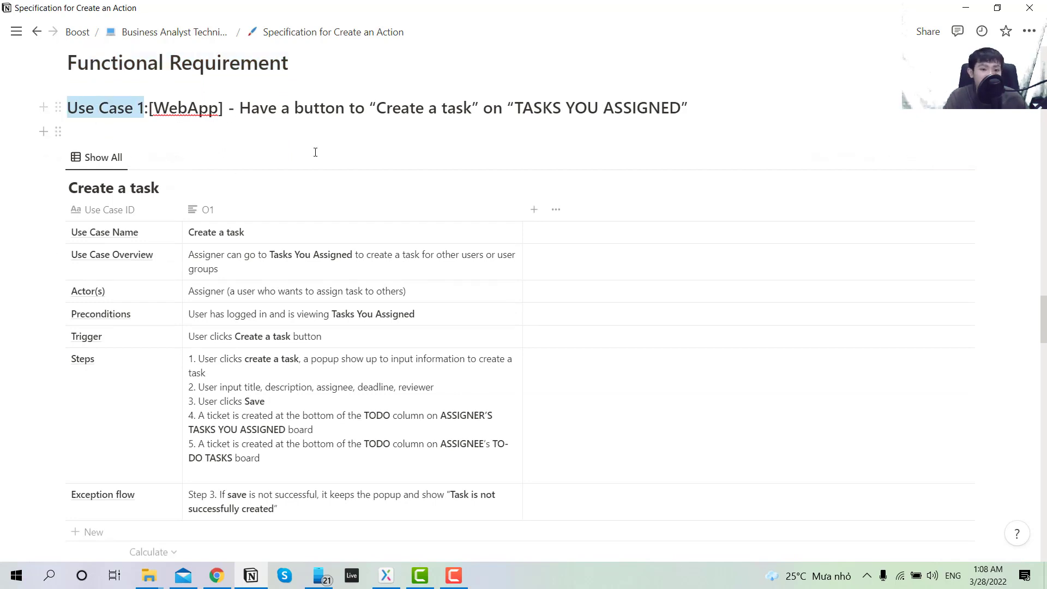
drag(68, 110, 689, 108)
scroll(396, 294, down, 5)
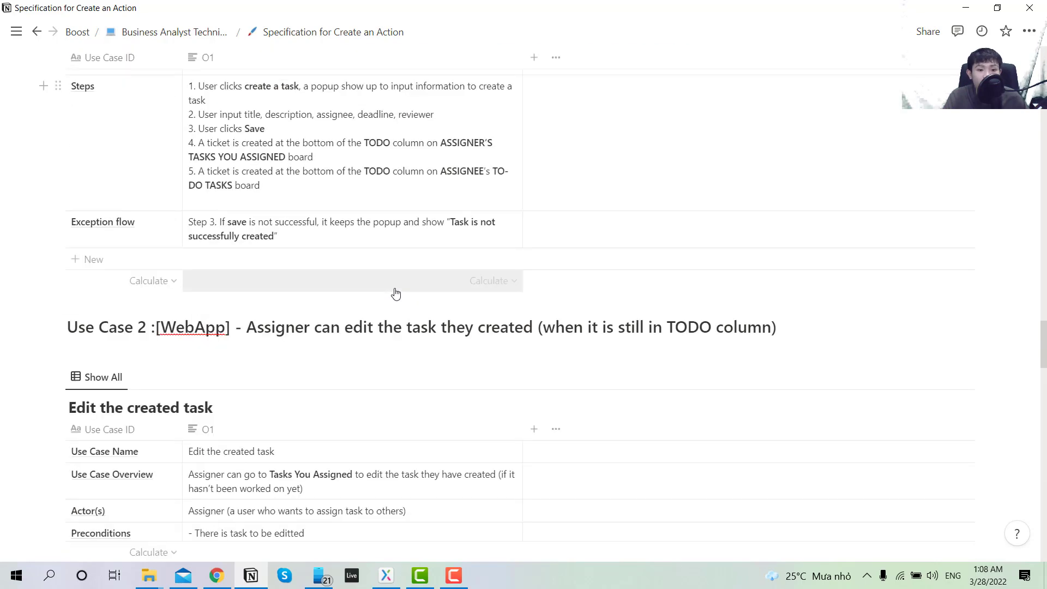
scroll(396, 295, up, 5)
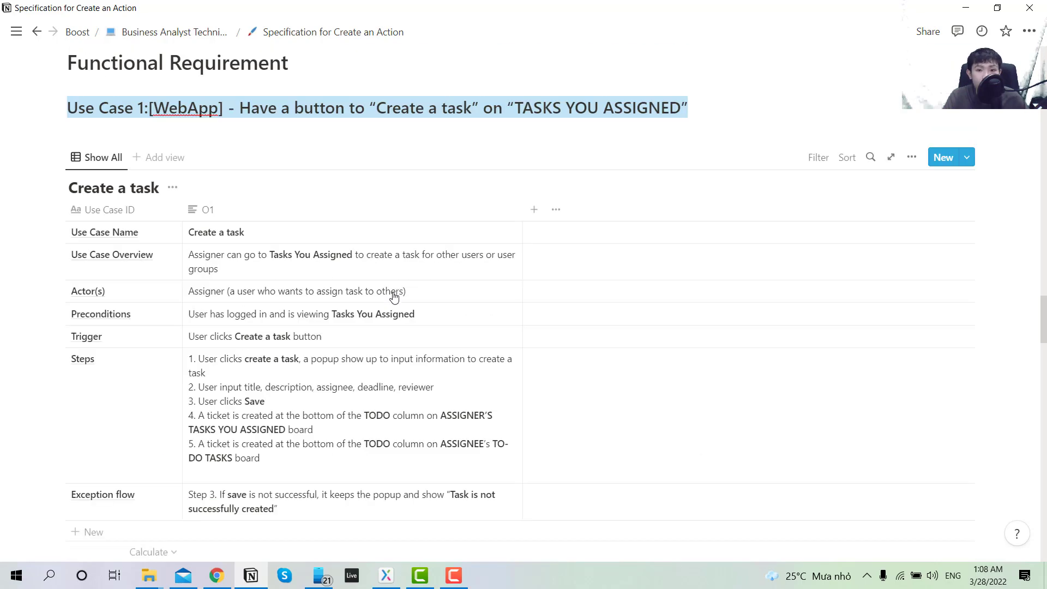
click(460, 577)
click(985, 542)
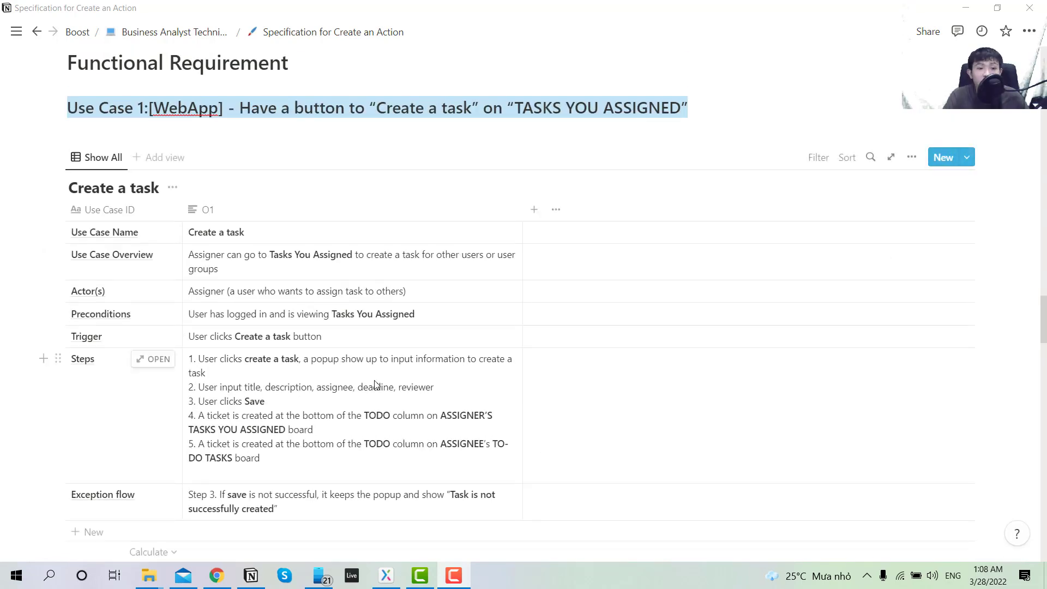
click(153, 108)
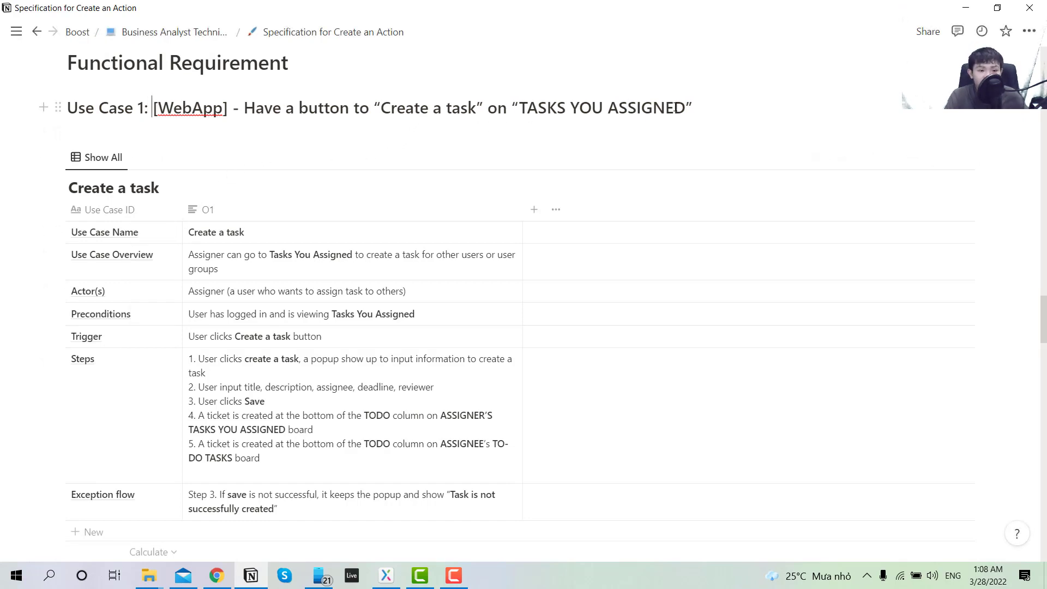
scroll(243, 128, down, 3)
scroll(193, 168, up, 1)
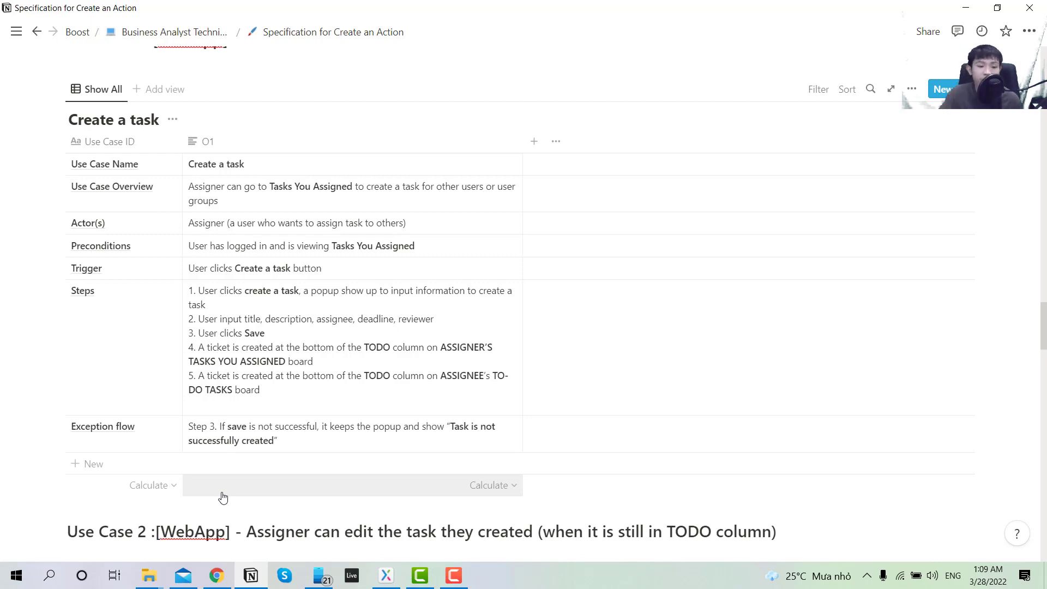
scroll(211, 434, down, 9)
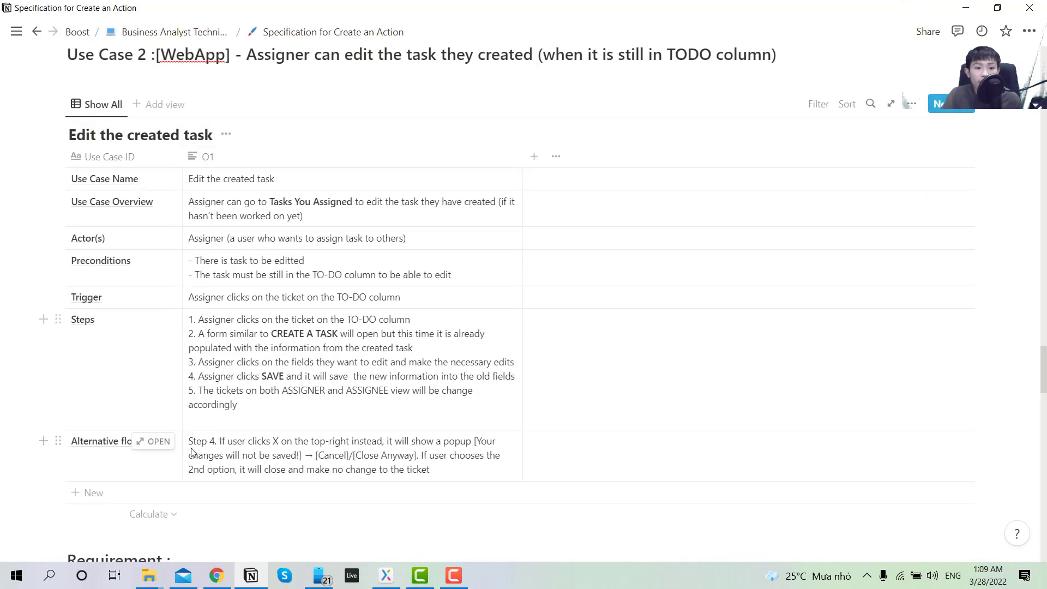
scroll(311, 476, up, 1)
scroll(234, 476, down, 1)
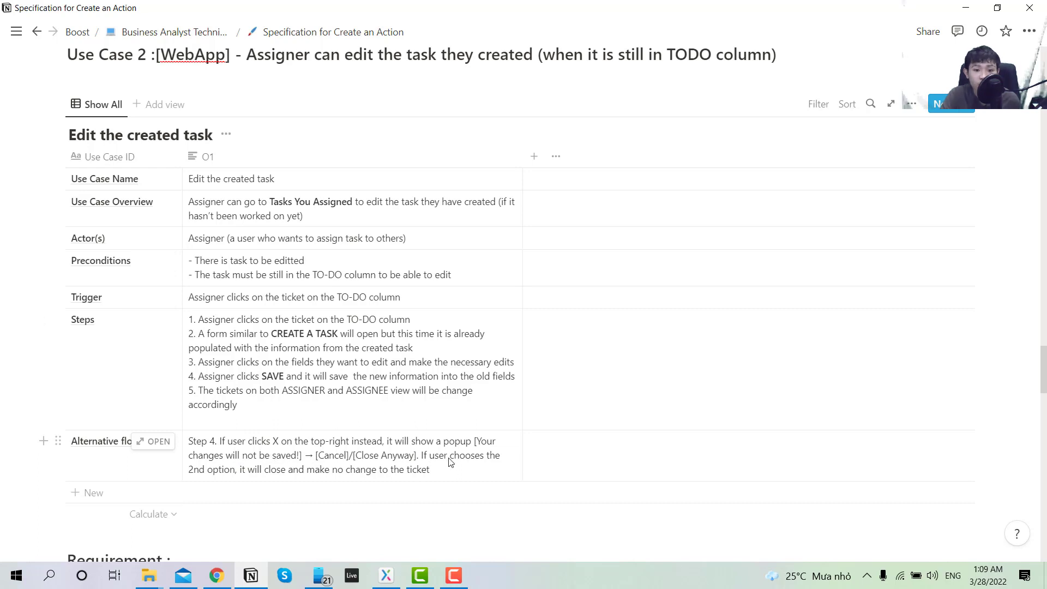
click(320, 447)
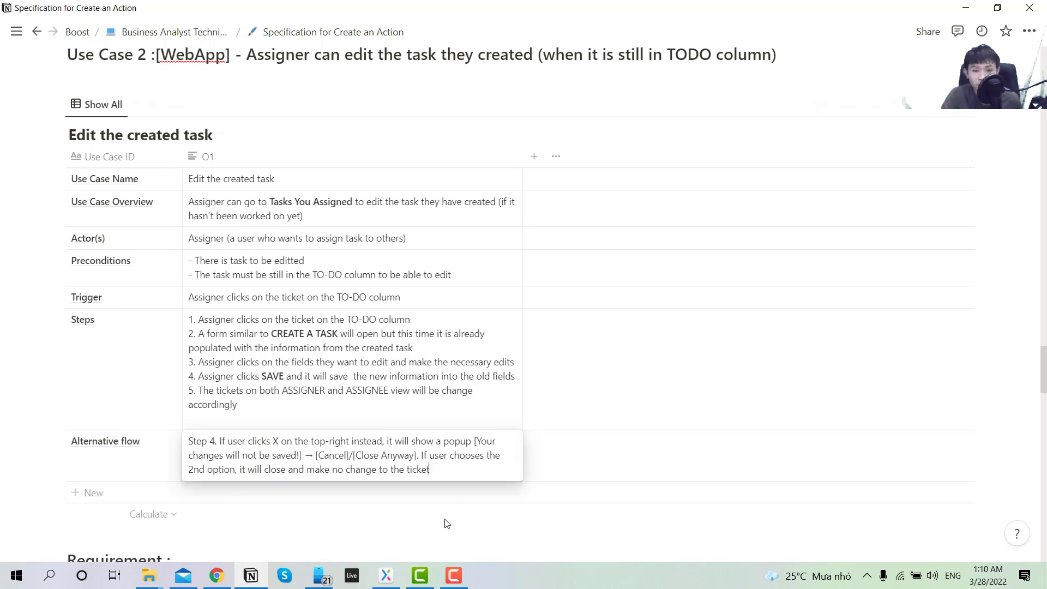
key(Escape)
scroll(452, 480, up, 10)
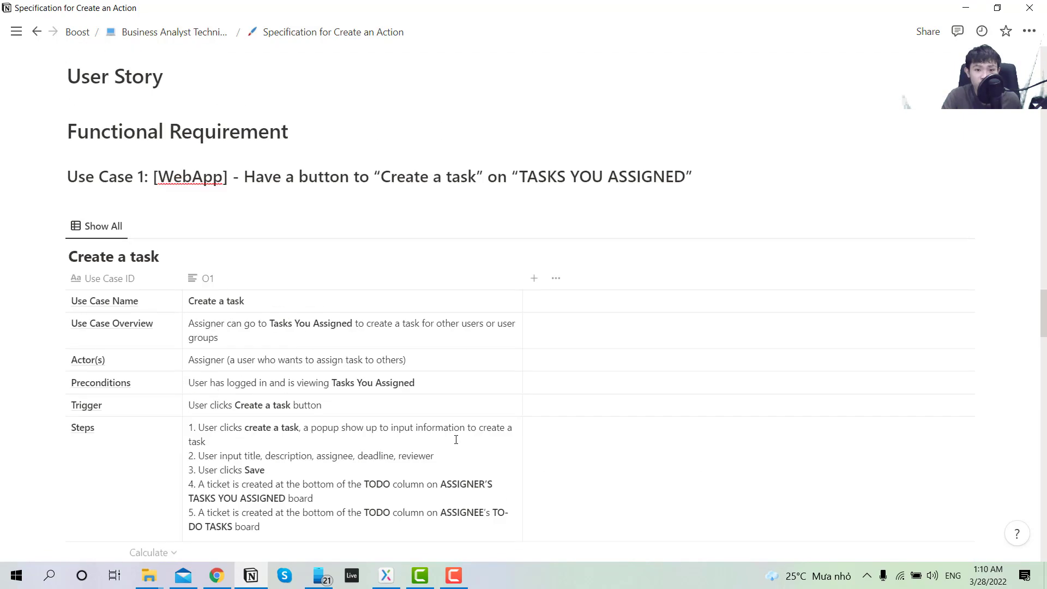
scroll(456, 439, up, 10)
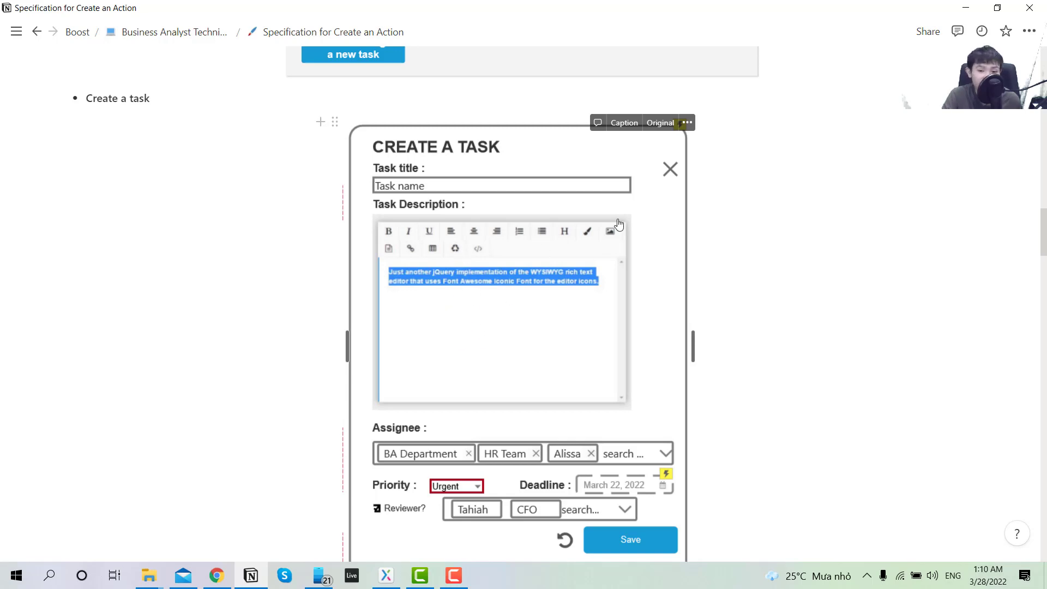
scroll(710, 397, down, 20)
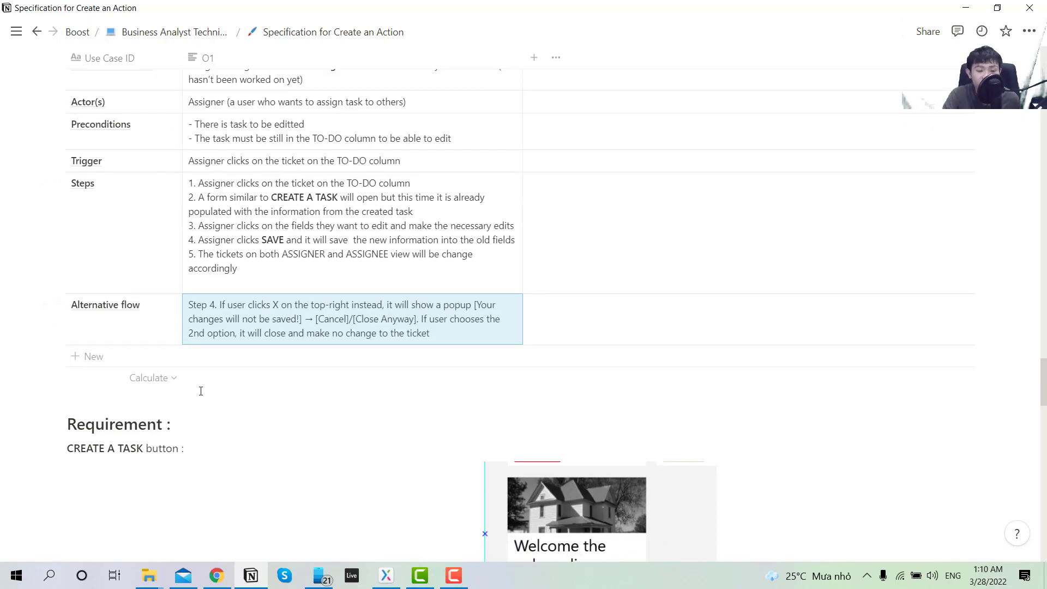
scroll(495, 393, up, 1)
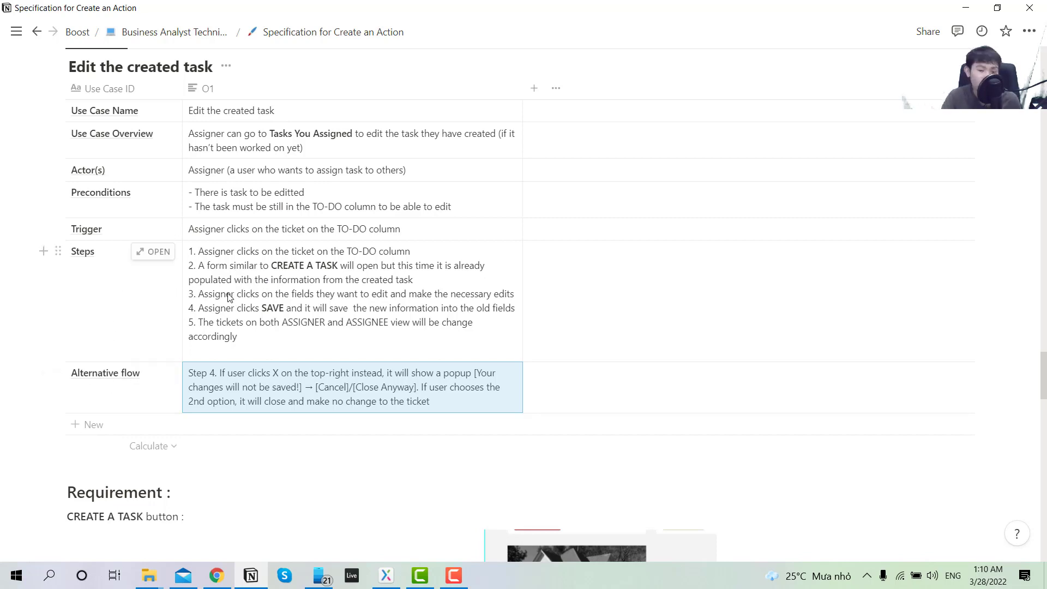
scroll(230, 328, down, 4)
scroll(230, 327, up, 5)
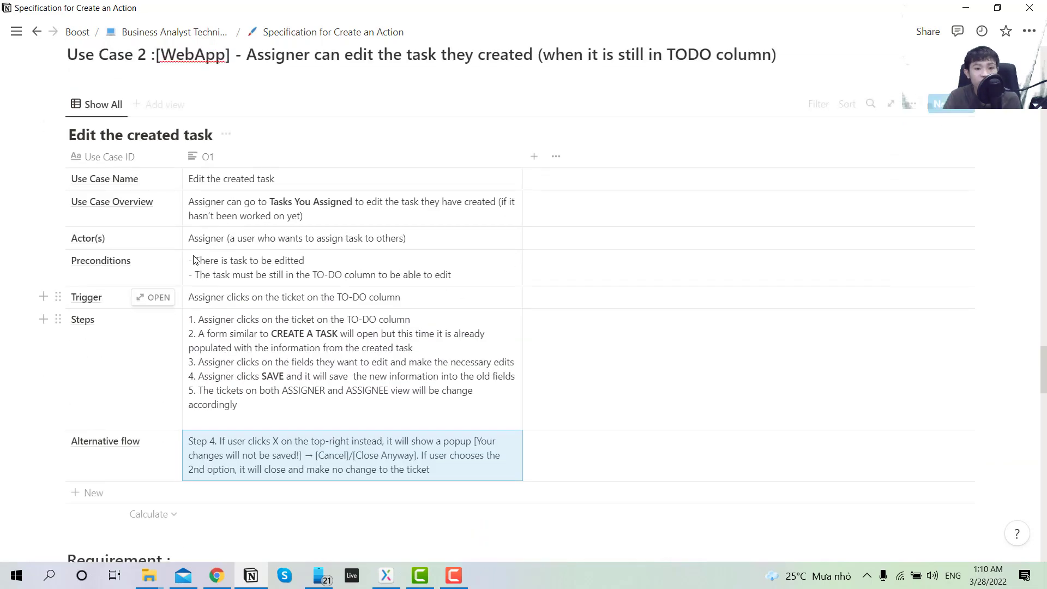
scroll(229, 274, down, 8)
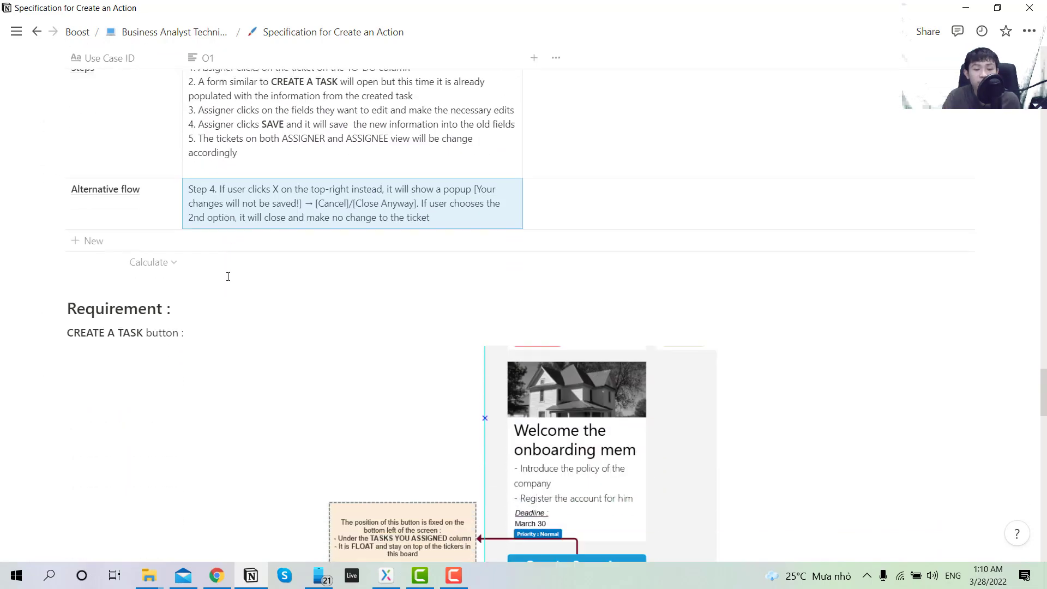
- View the CREATE A TASK button mockup full-screen twice, closing it each time
scroll(229, 274, up, 5)
scroll(192, 300, down, 2)
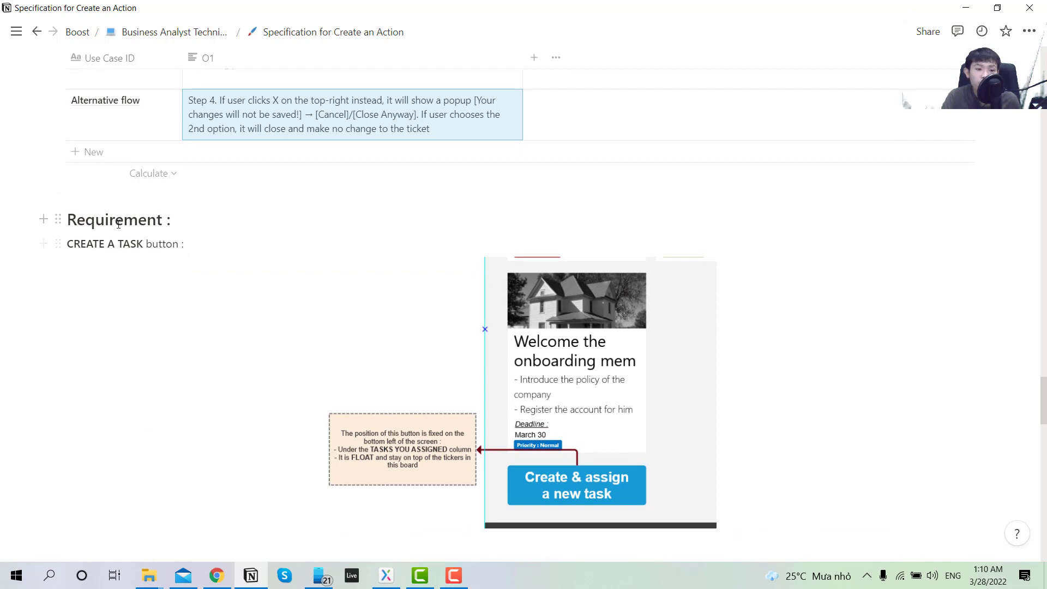
scroll(171, 249, down, 3)
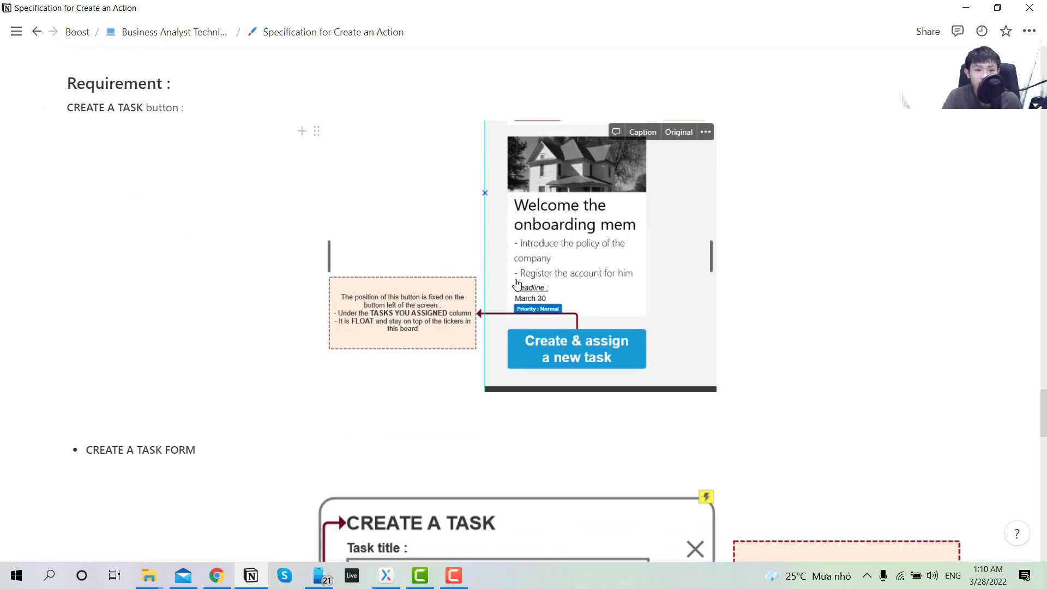
scroll(411, 400, up, 1)
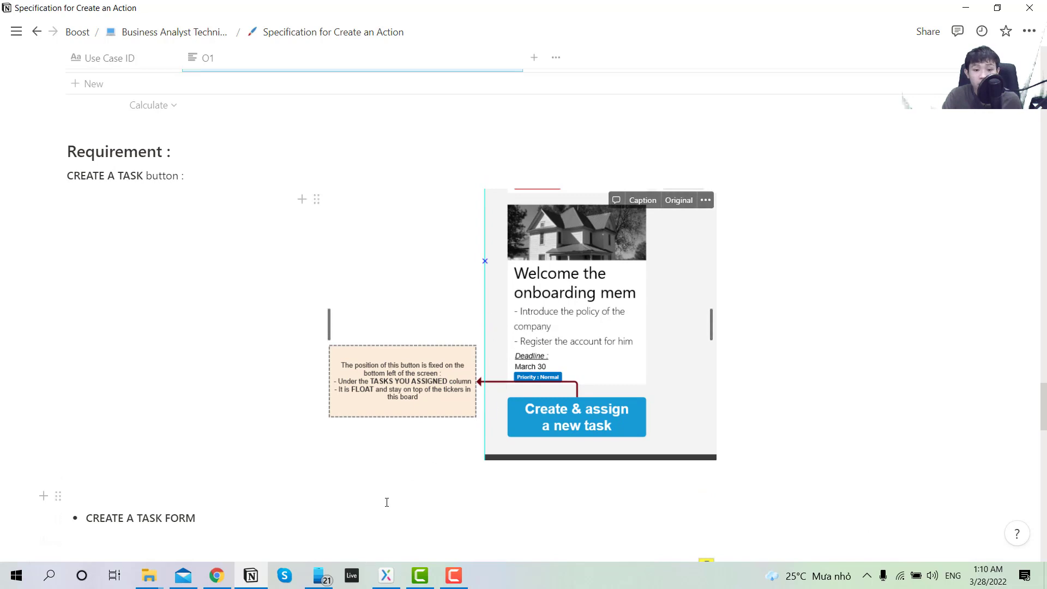
click(385, 562)
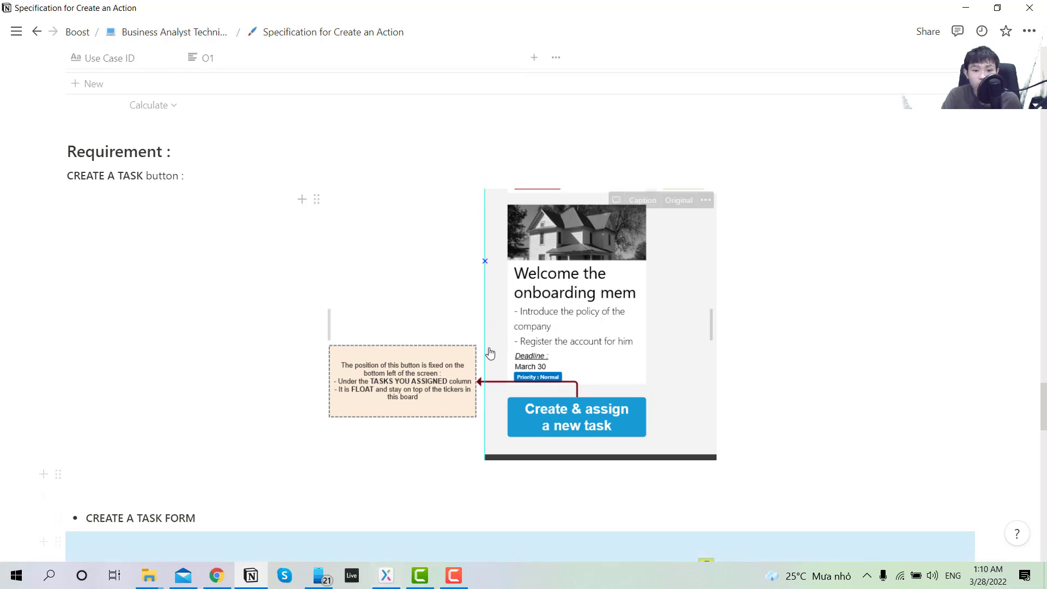
click(391, 388)
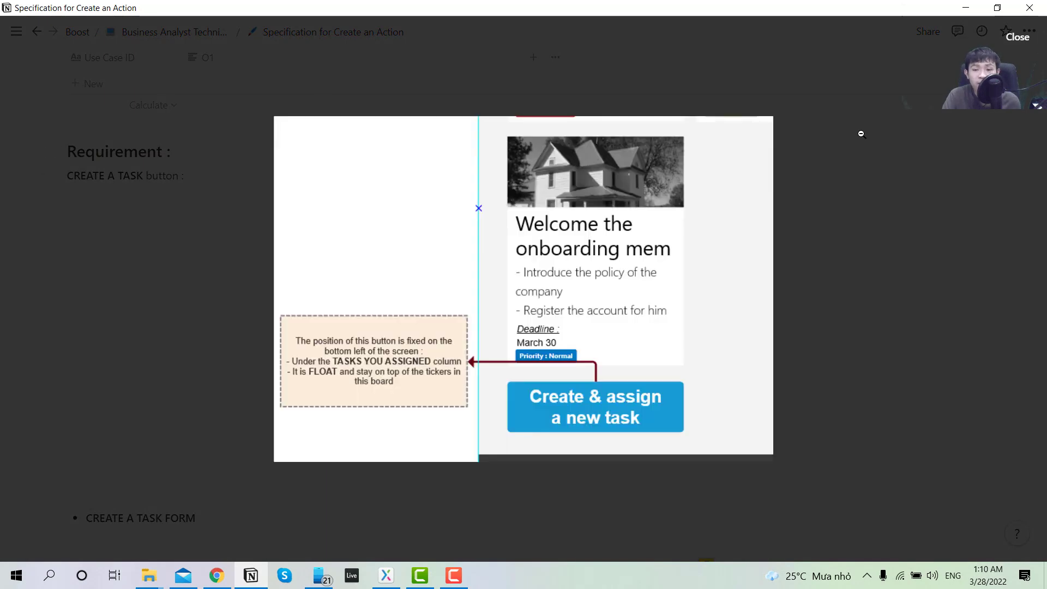
click(1017, 37)
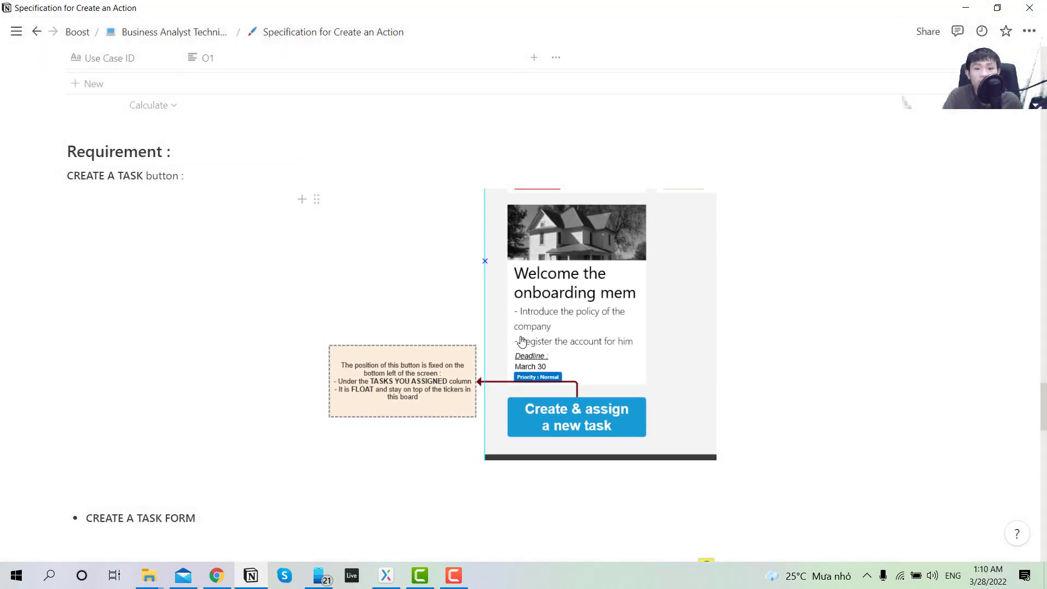
click(522, 341)
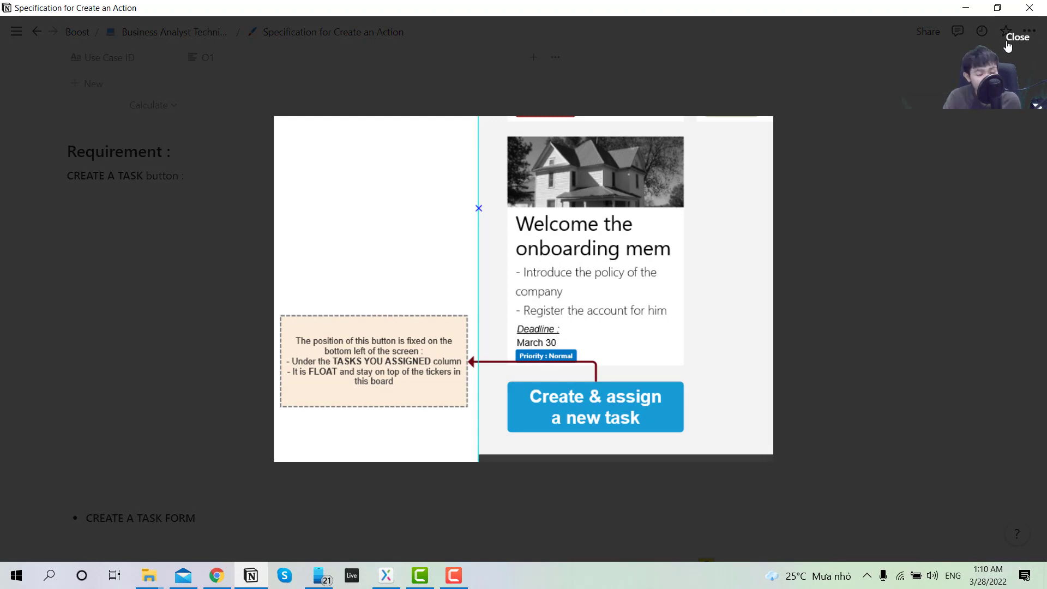
click(1008, 46)
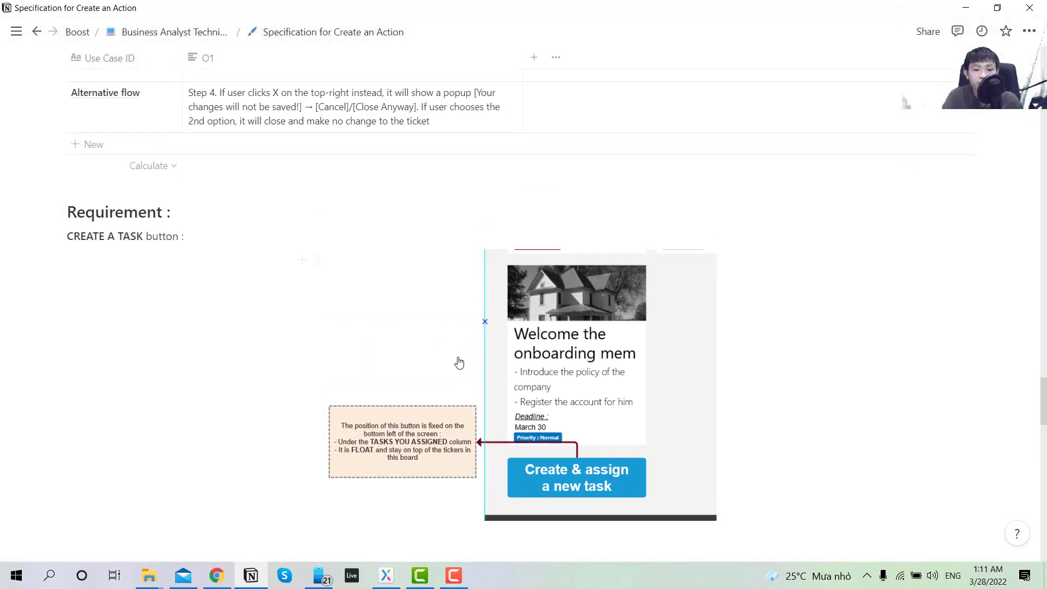
- Reopen the Create & assign button mockup full-screen, then switch to the Axure RP prototype
scroll(452, 362, down, 5)
scroll(383, 371, up, 5)
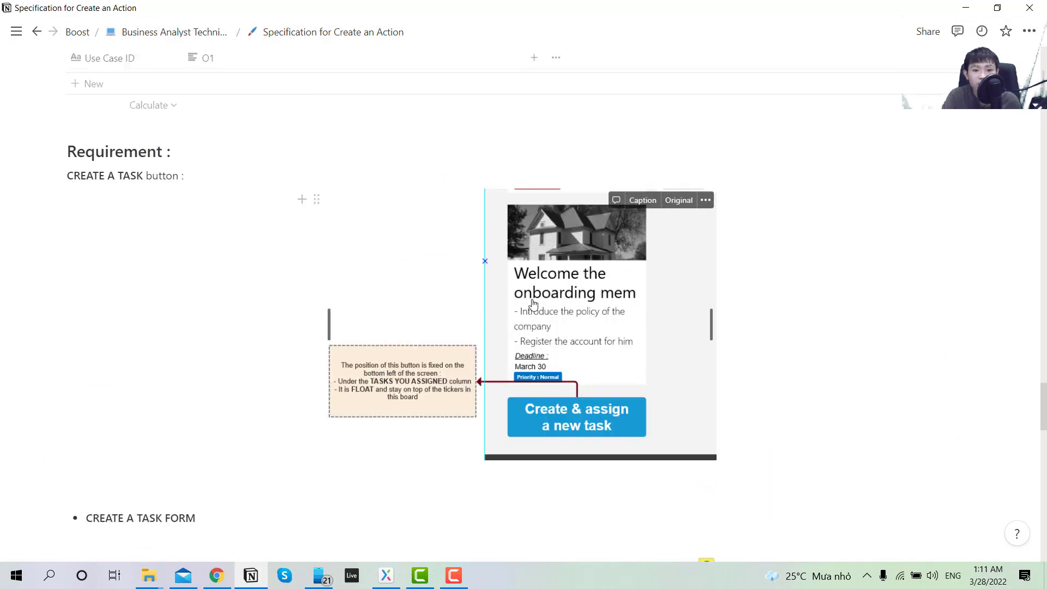
click(533, 303)
click(534, 303)
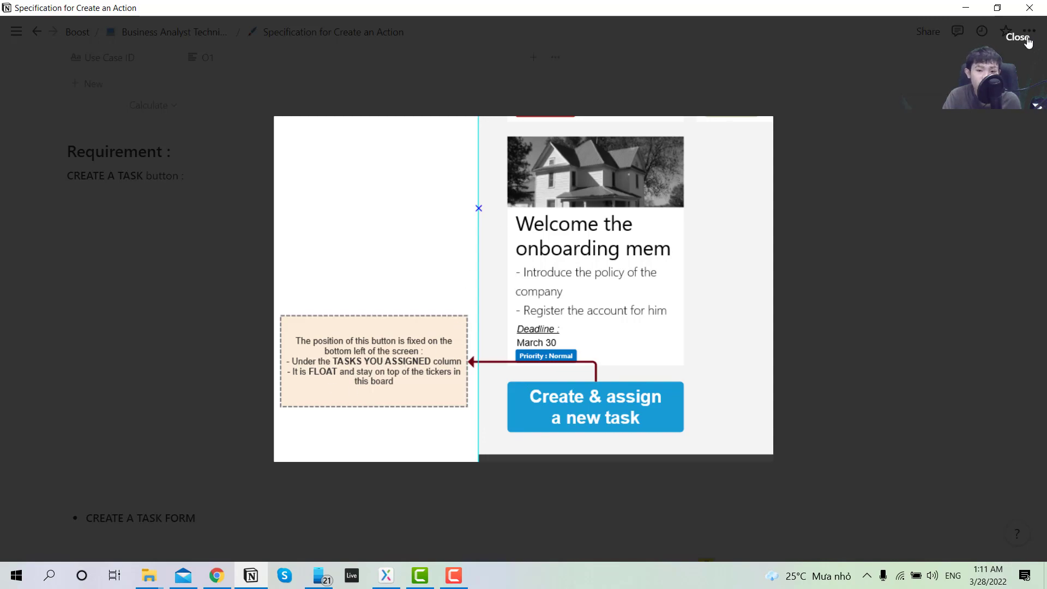
click(386, 576)
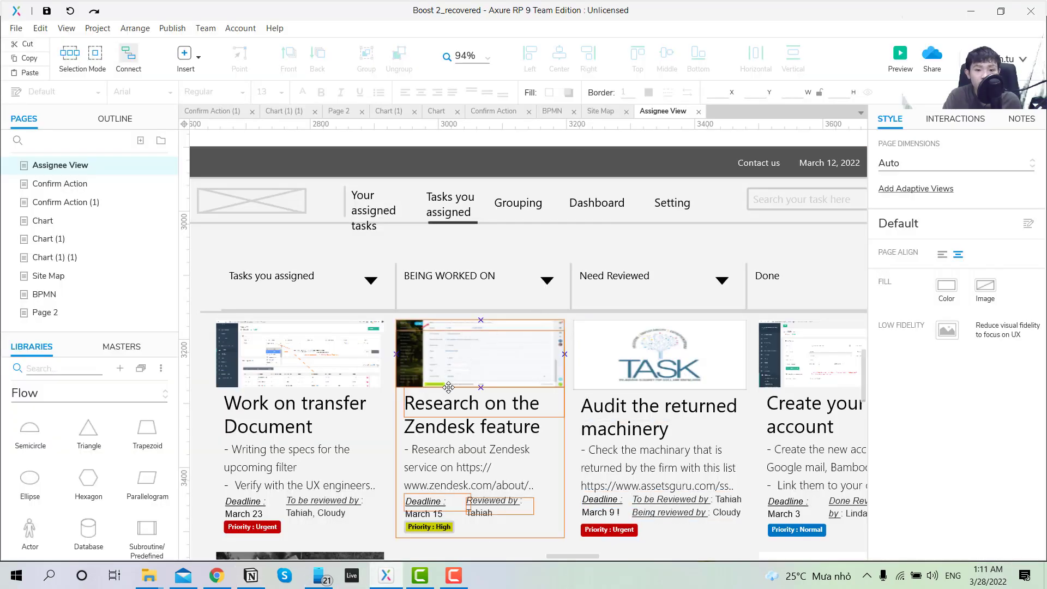
- Inspect the Assignee View board's task cards, board container and Create & assign a new task button
scroll(448, 388, down, 3)
scroll(449, 387, up, 3)
click(298, 335)
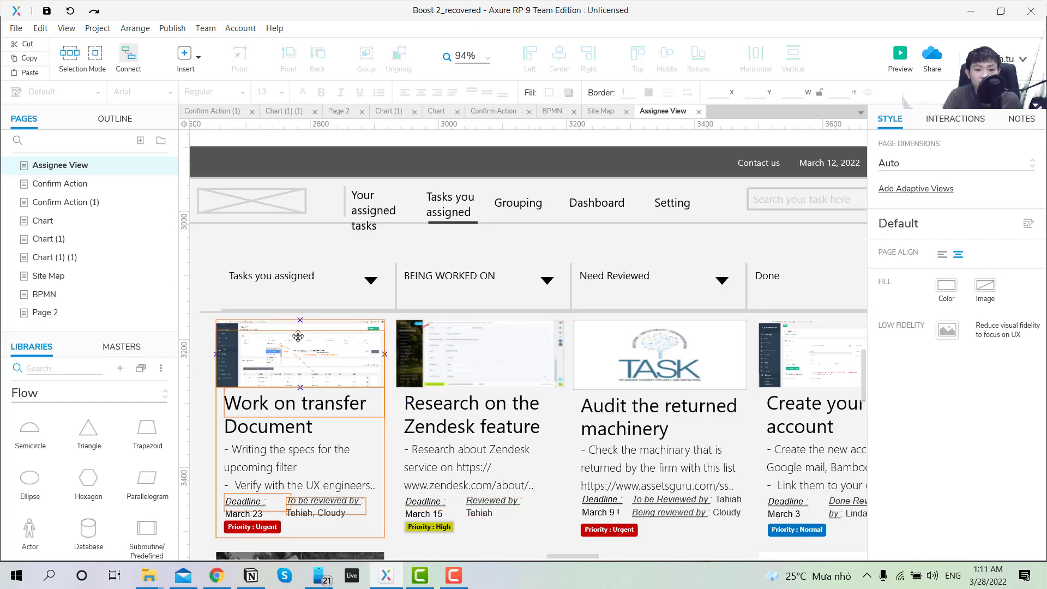
scroll(298, 335, down, 3)
scroll(295, 382, down, 3)
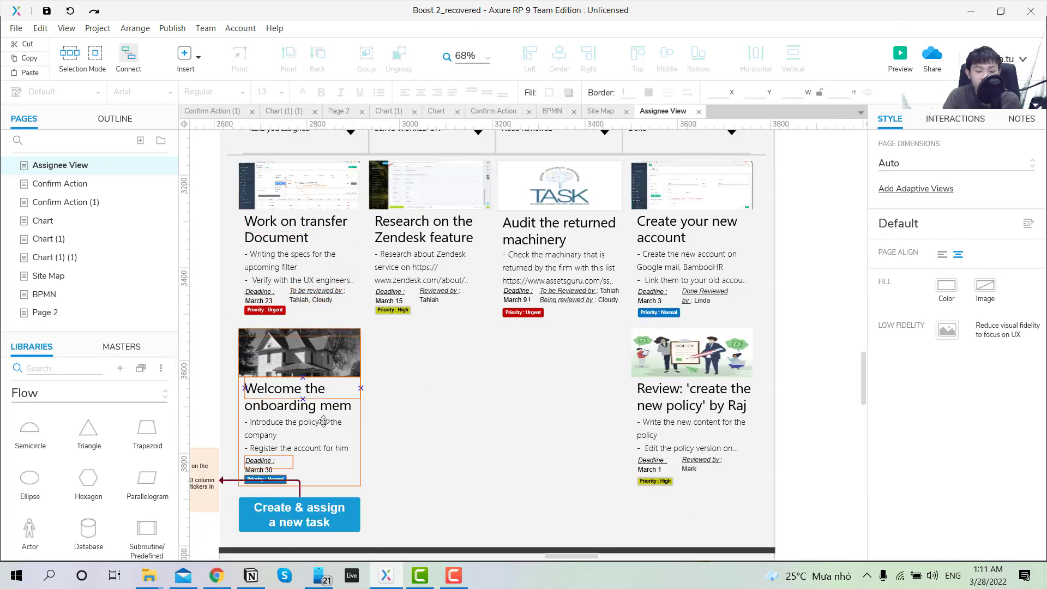
click(289, 493)
click(290, 510)
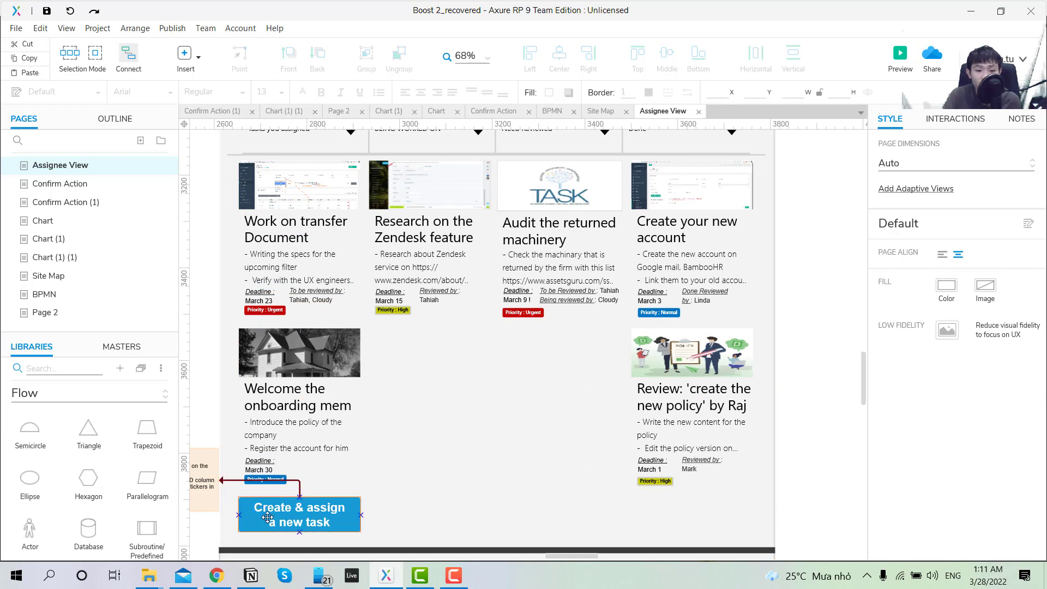
click(277, 415)
click(299, 256)
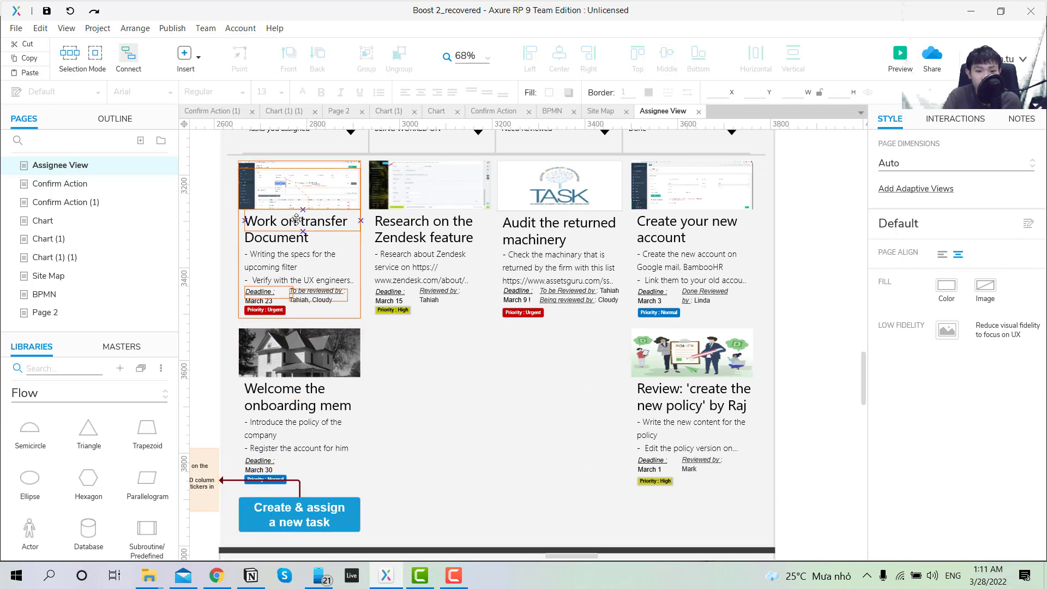
click(437, 524)
- Close the enlarged image and read through the Create a Task form mockup down to the Undo and Save notes
click(252, 576)
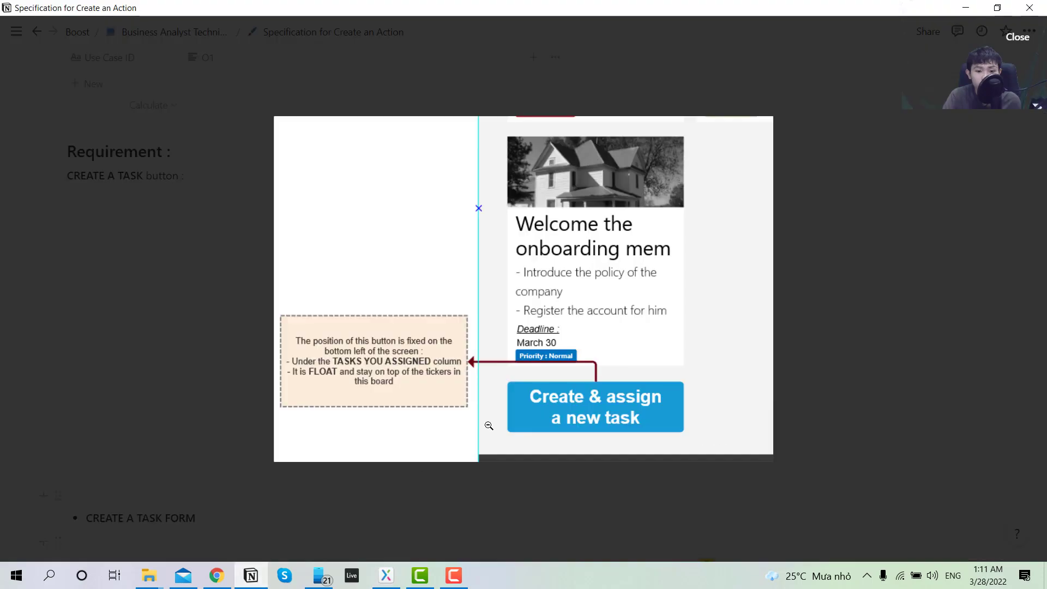
click(845, 255)
scroll(369, 512, down, 5)
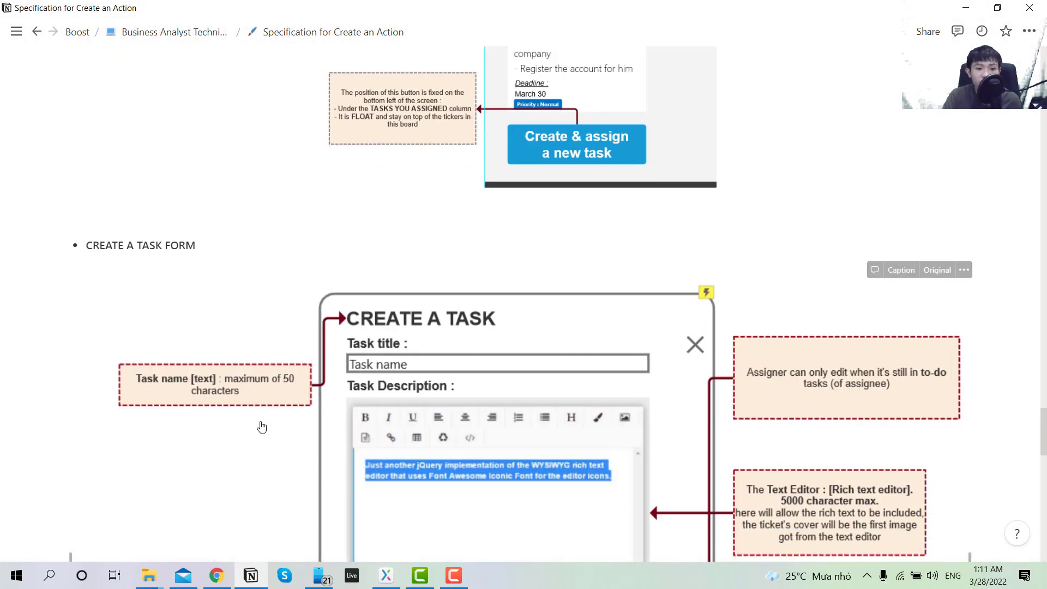
scroll(234, 355, up, 1)
scroll(204, 282, down, 5)
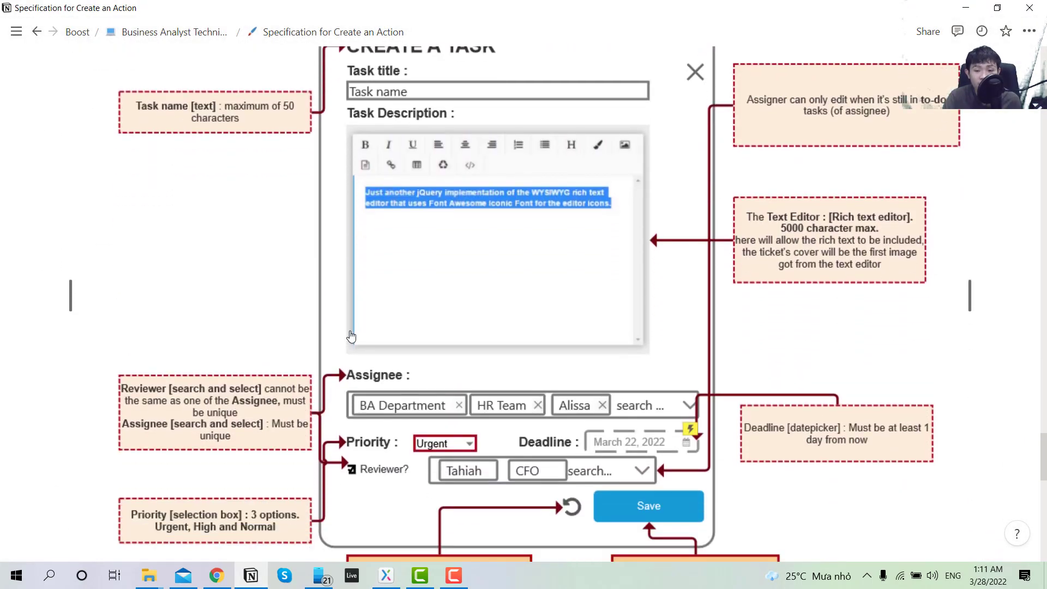
scroll(382, 237, up, 1)
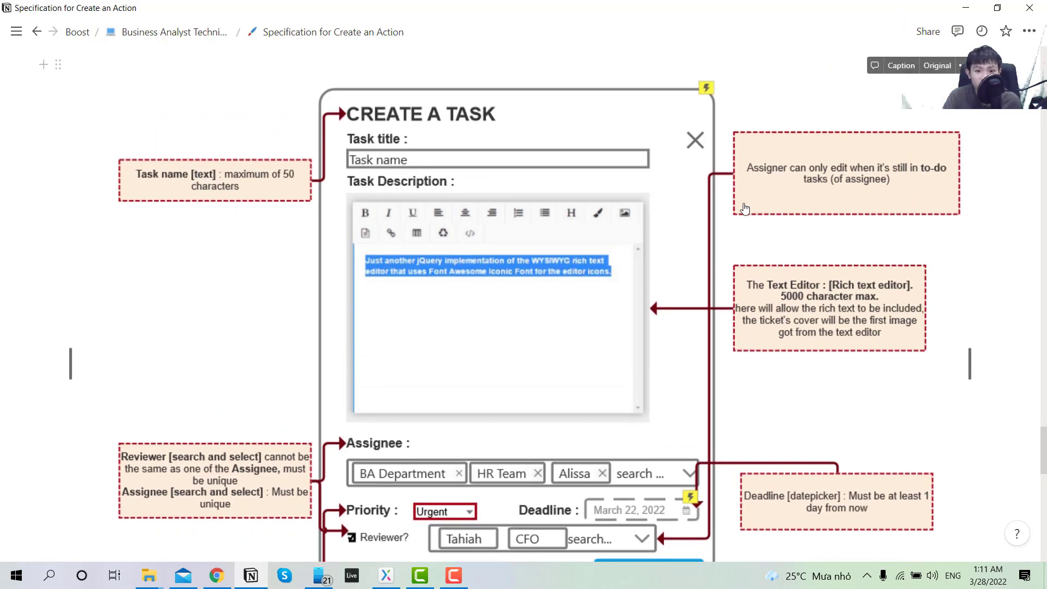
scroll(713, 315, down, 1)
scroll(456, 165, down, 2)
scroll(474, 212, up, 1)
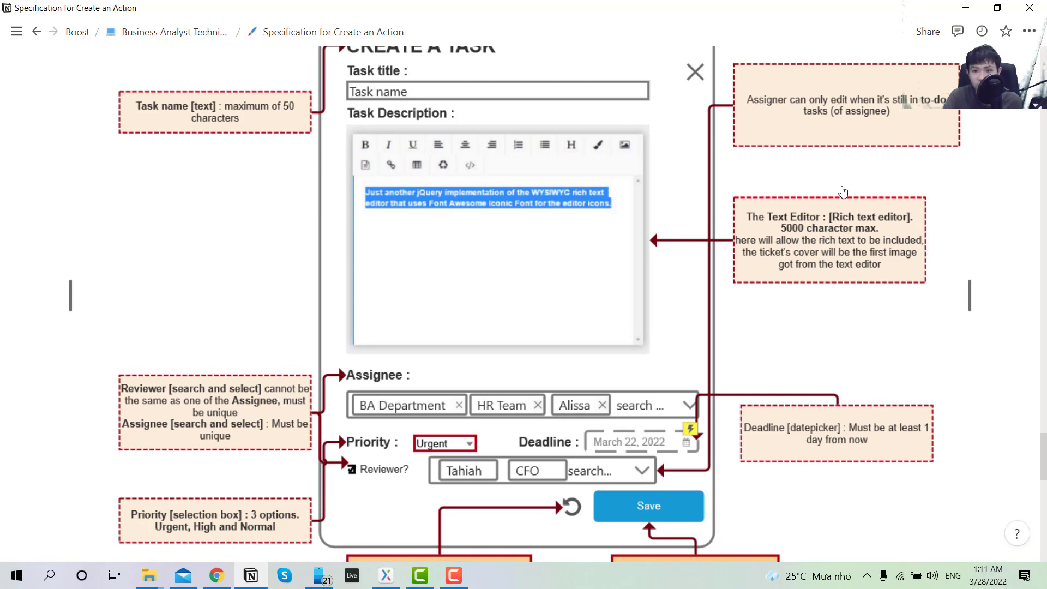
scroll(674, 347, down, 1)
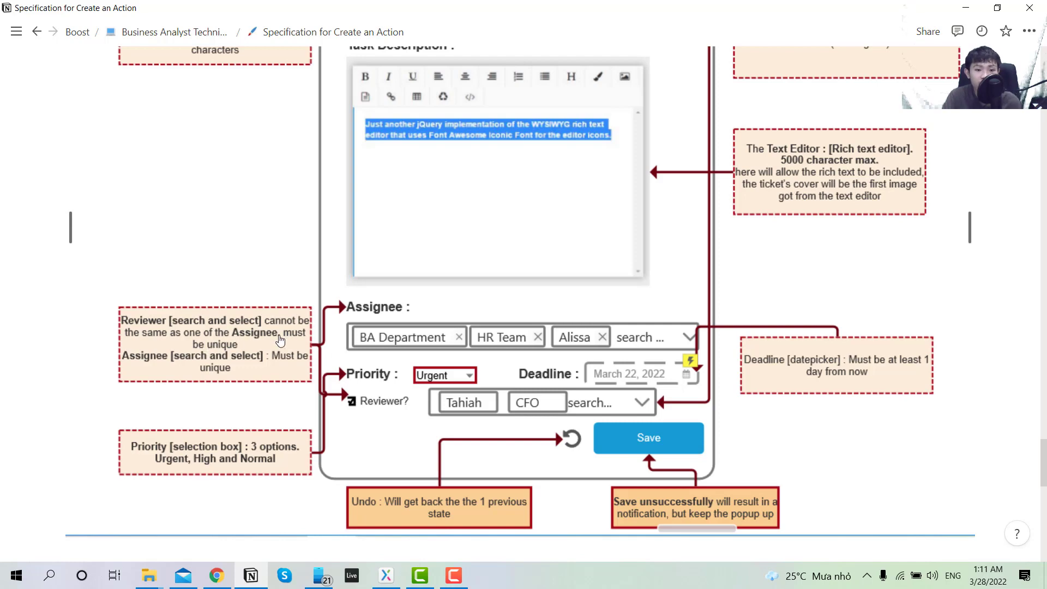
scroll(278, 370, down, 1)
scroll(279, 370, down, 2)
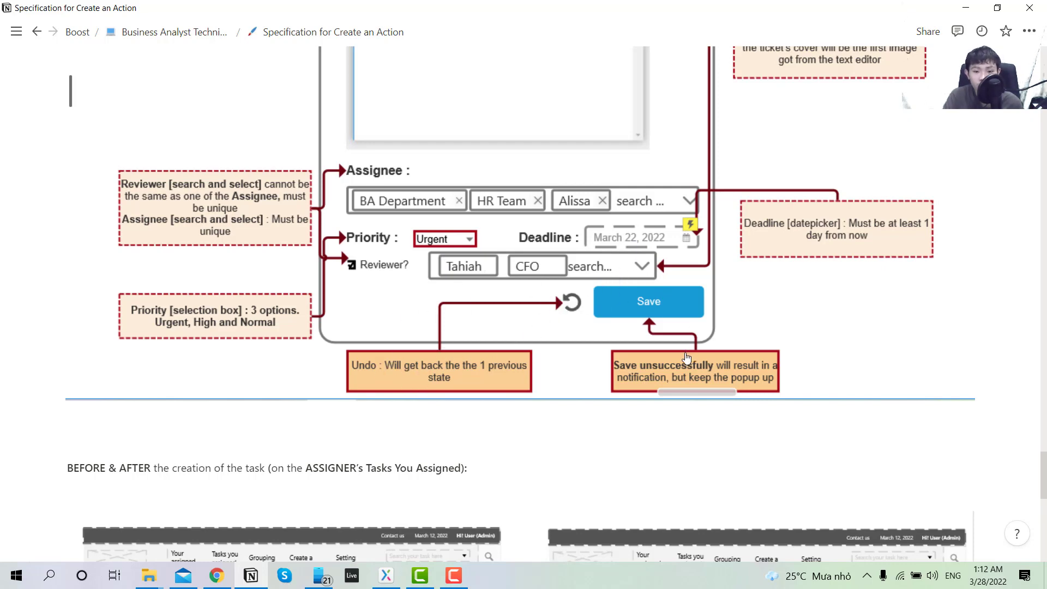
scroll(695, 364, up, 3)
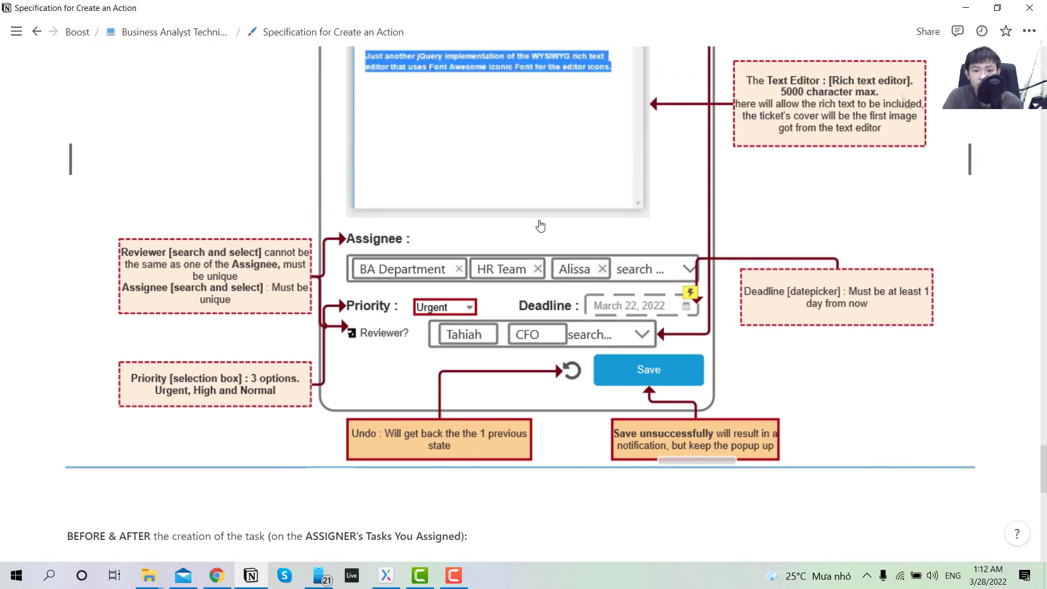
scroll(491, 186, up, 2)
scroll(515, 303, down, 2)
scroll(621, 313, down, 8)
scroll(549, 361, up, 1)
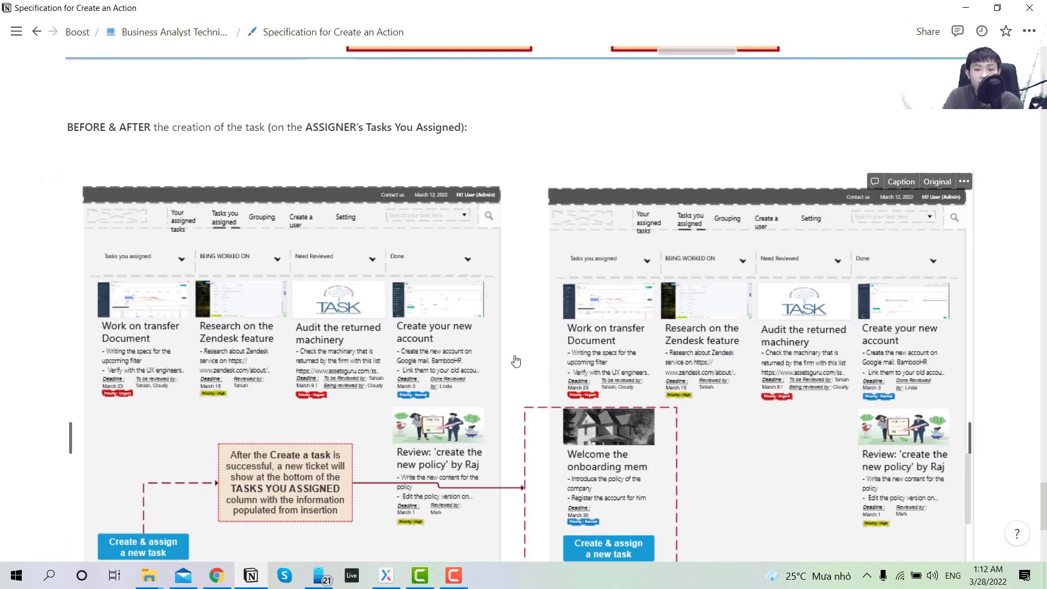
scroll(514, 359, down, 2)
scroll(416, 376, up, 1)
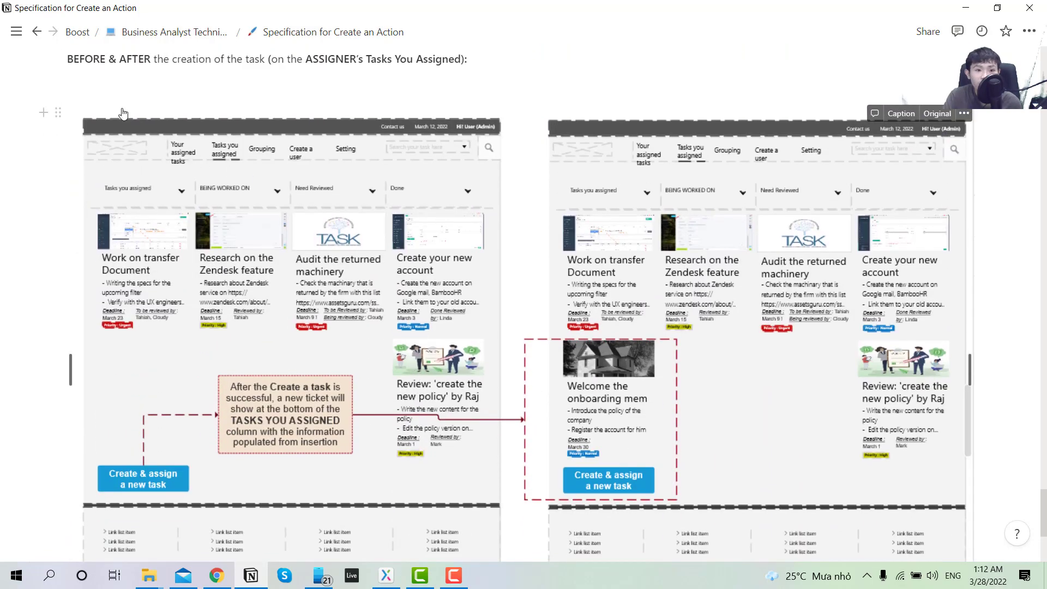
scroll(388, 334, down, 1)
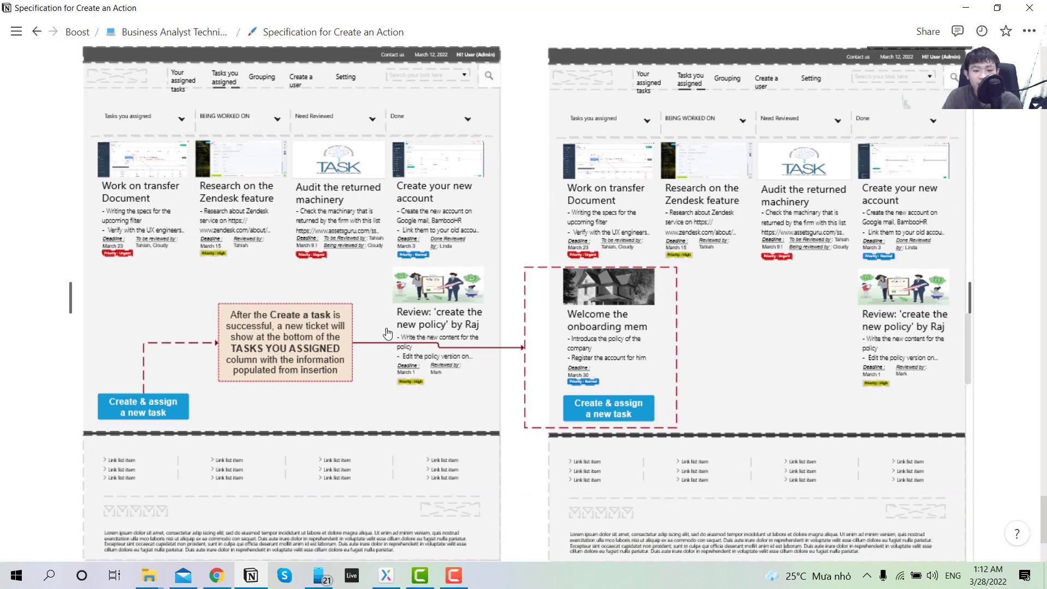
scroll(388, 334, down, 1)
scroll(379, 153, up, 3)
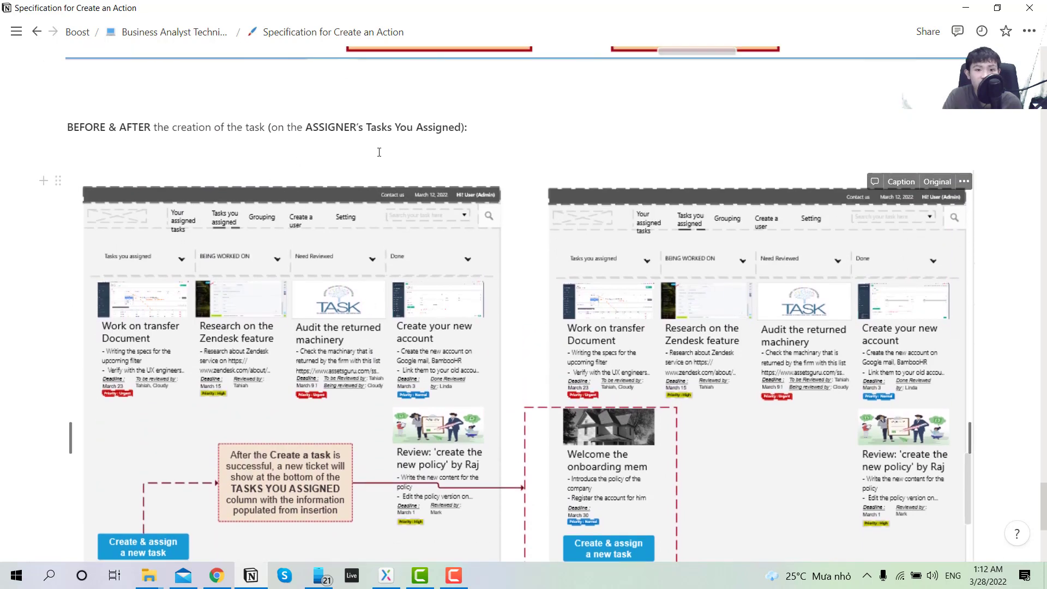
scroll(108, 414, down, 2)
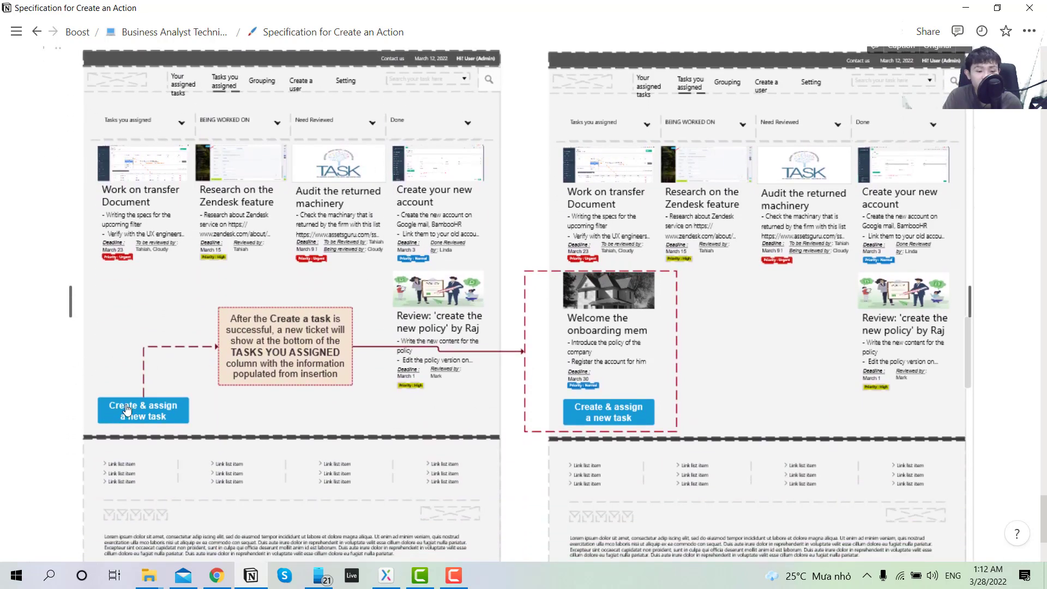
scroll(138, 414, up, 10)
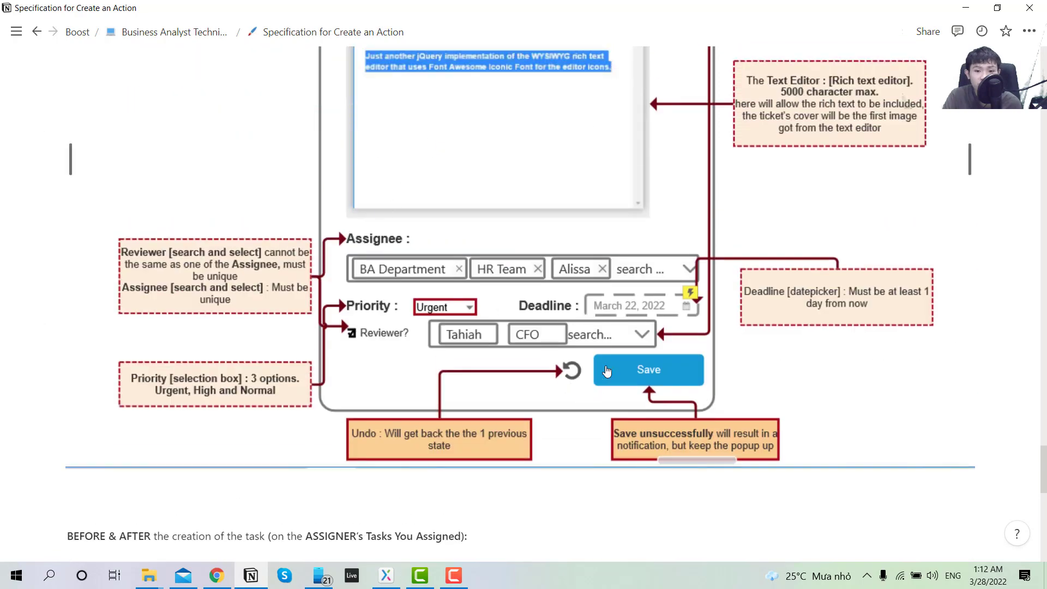
scroll(611, 366, down, 11)
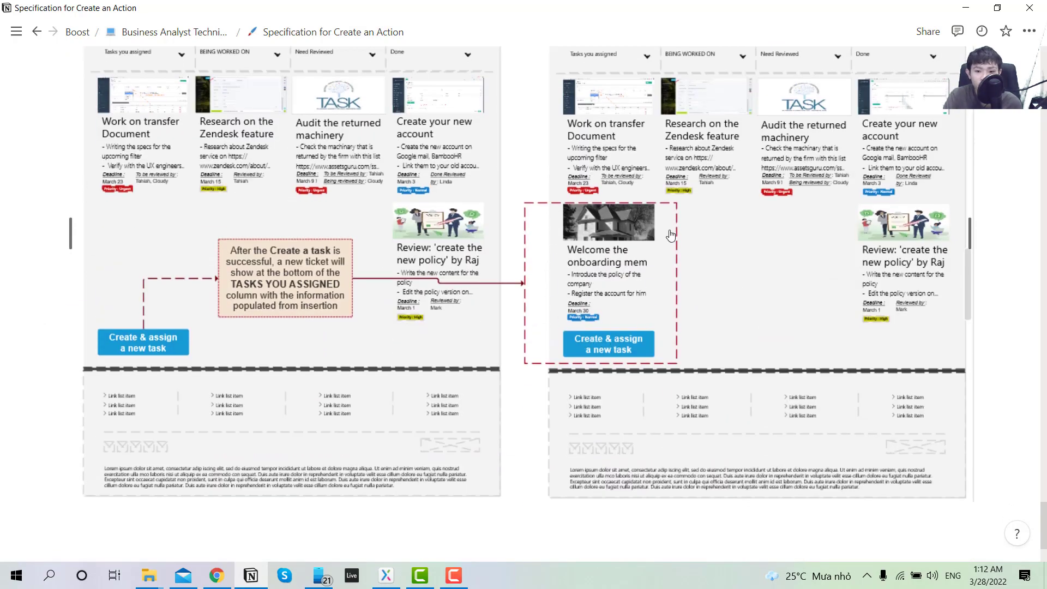
scroll(669, 338, down, 3)
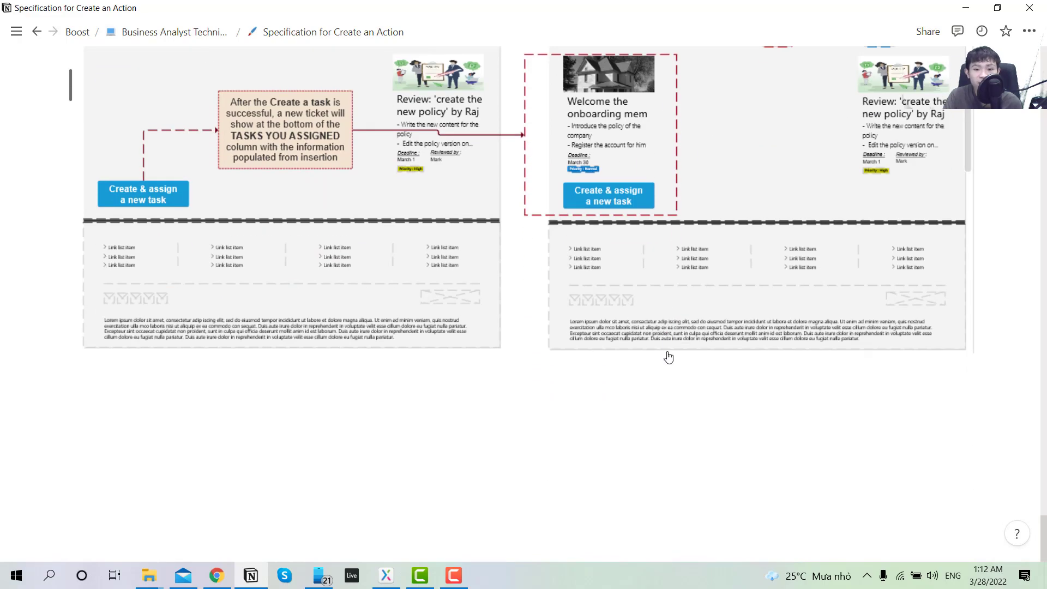
scroll(669, 358, up, 20)
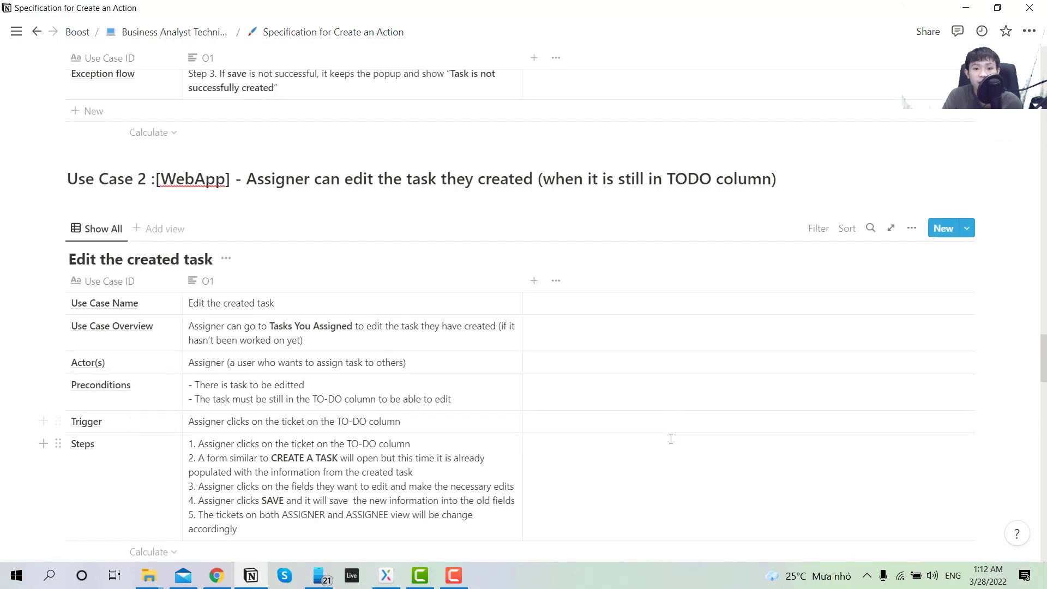
scroll(630, 327, up, 10)
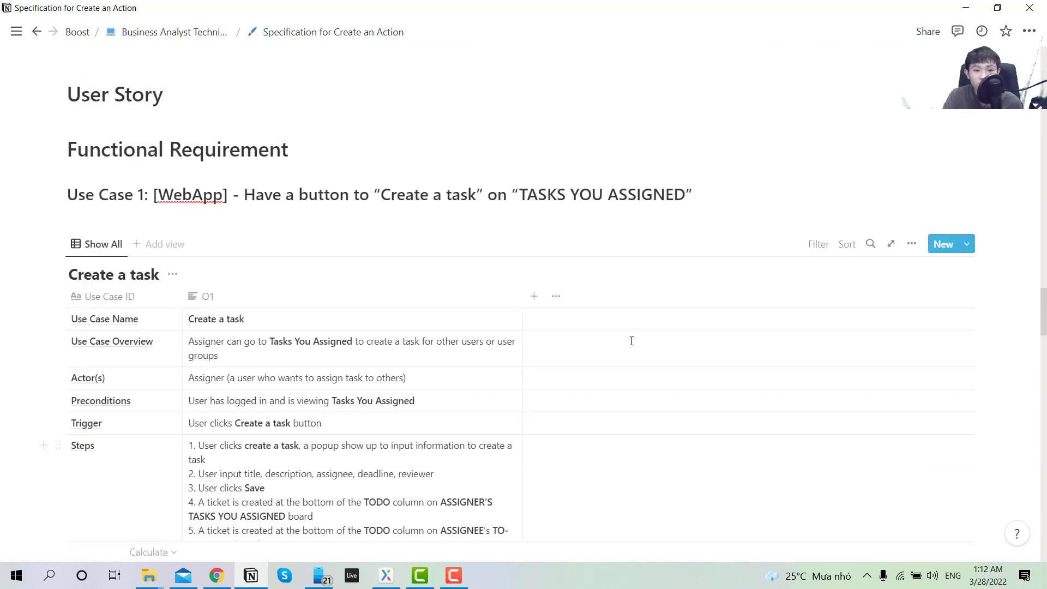
scroll(631, 341, up, 20)
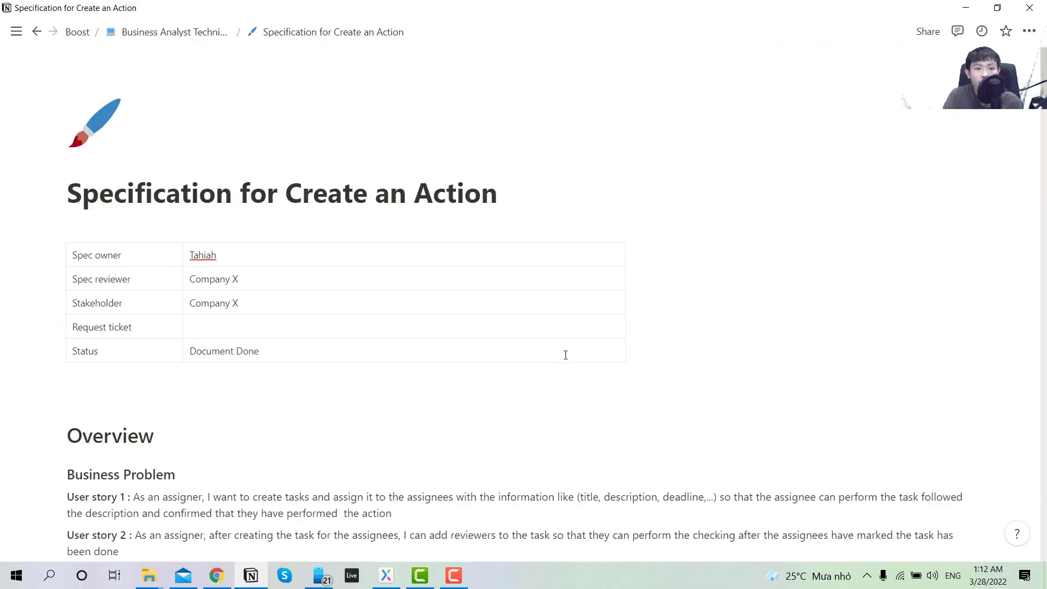
scroll(565, 355, up, 2)
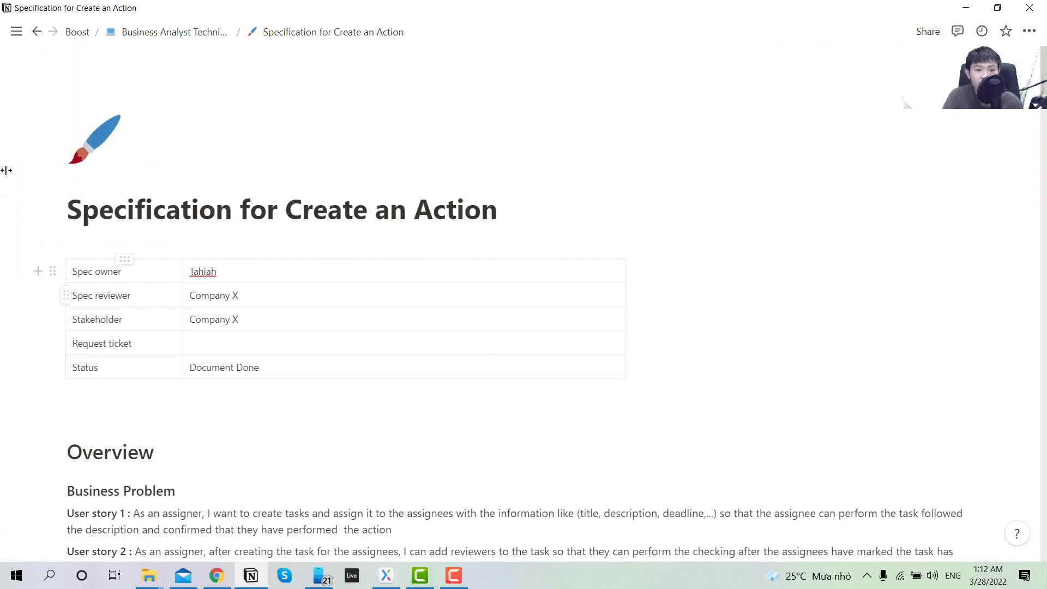
mouse_move(6, 170)
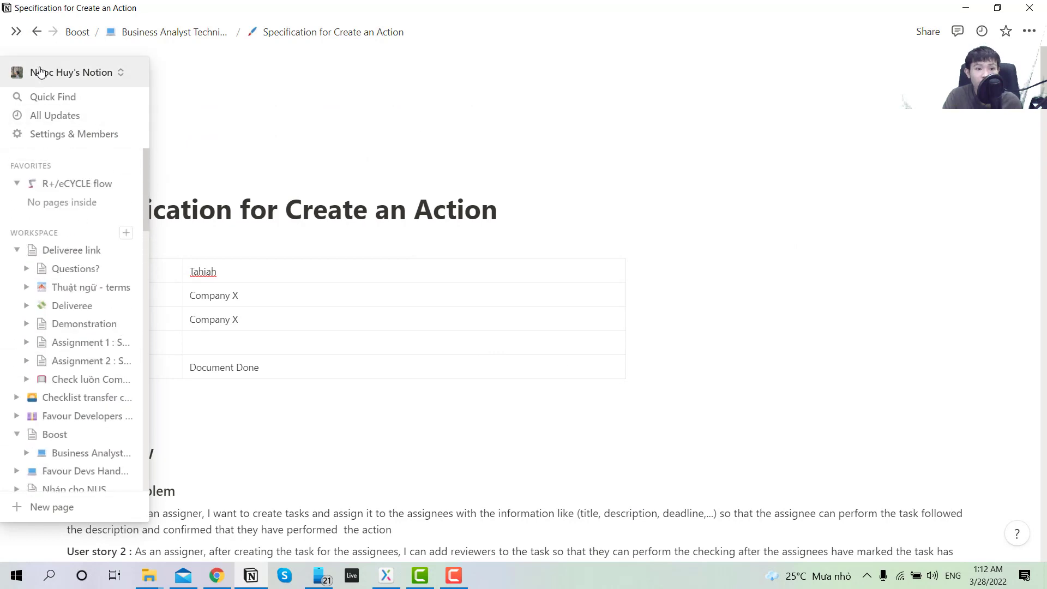
scroll(80, 396, down, 4)
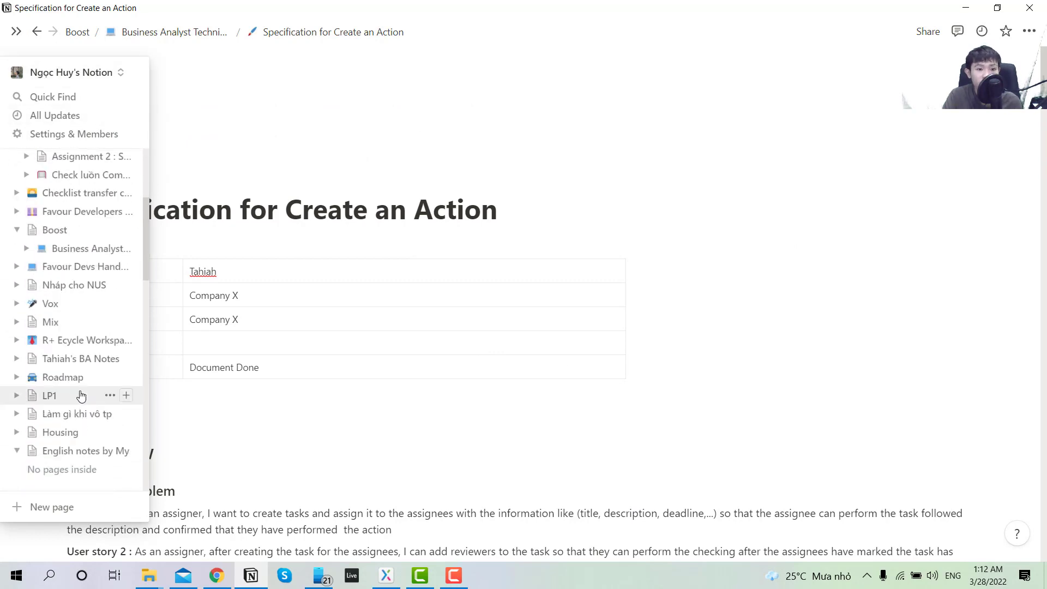
scroll(86, 402, down, 3)
scroll(87, 406, up, 4)
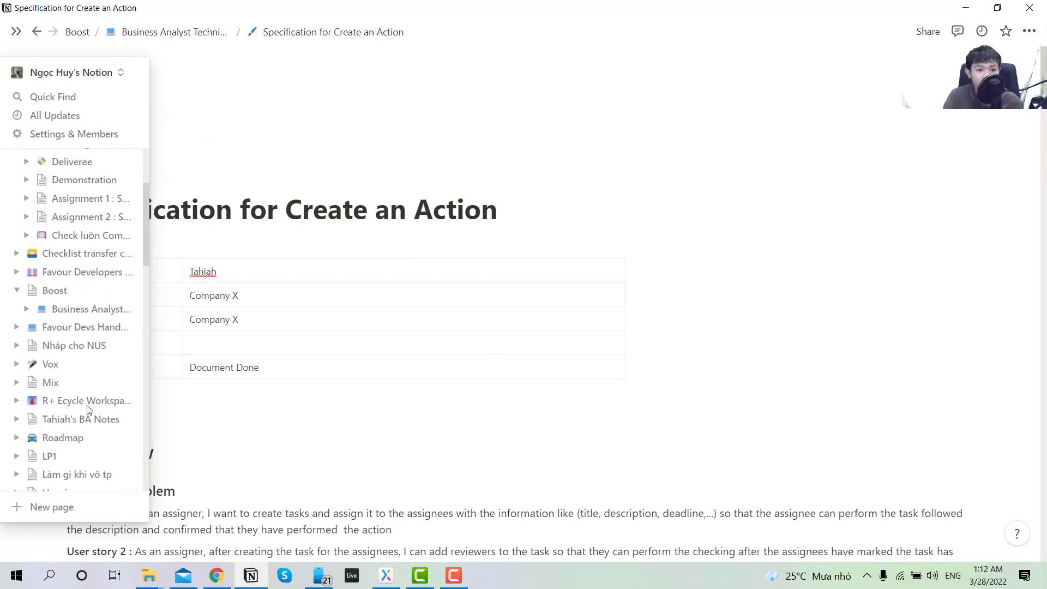
scroll(87, 410, up, 3)
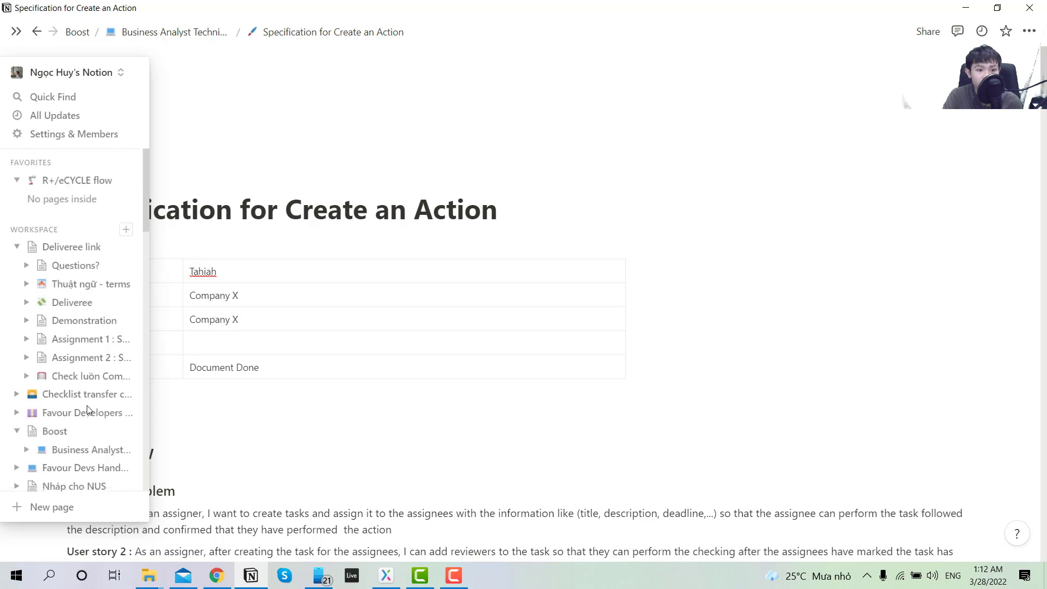
- Return to the Business Analyst Technical Interview Case page and scroll to its Requirement links
click(40, 33)
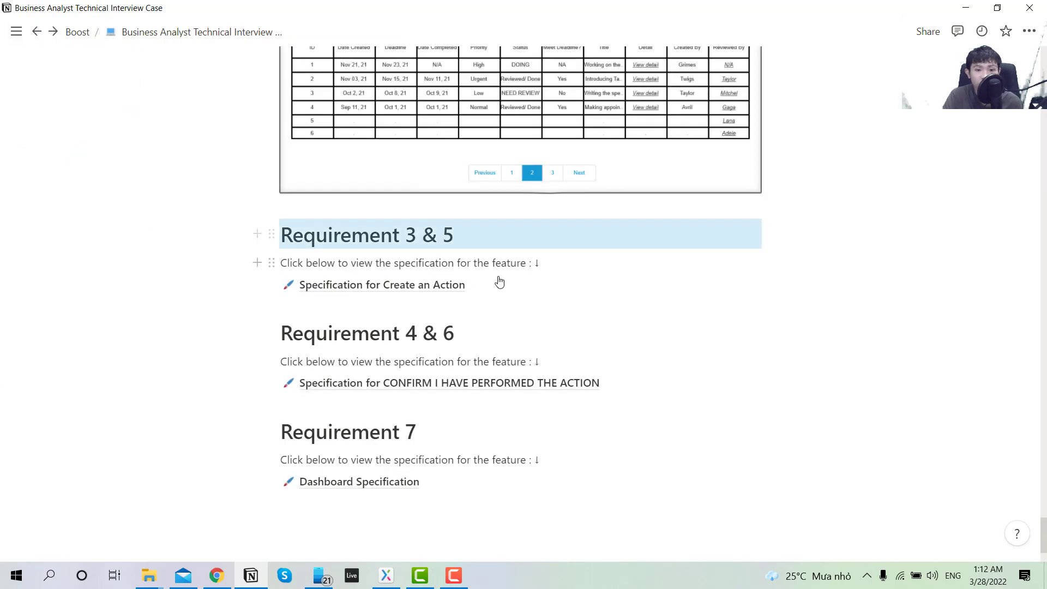
scroll(358, 299, down, 1)
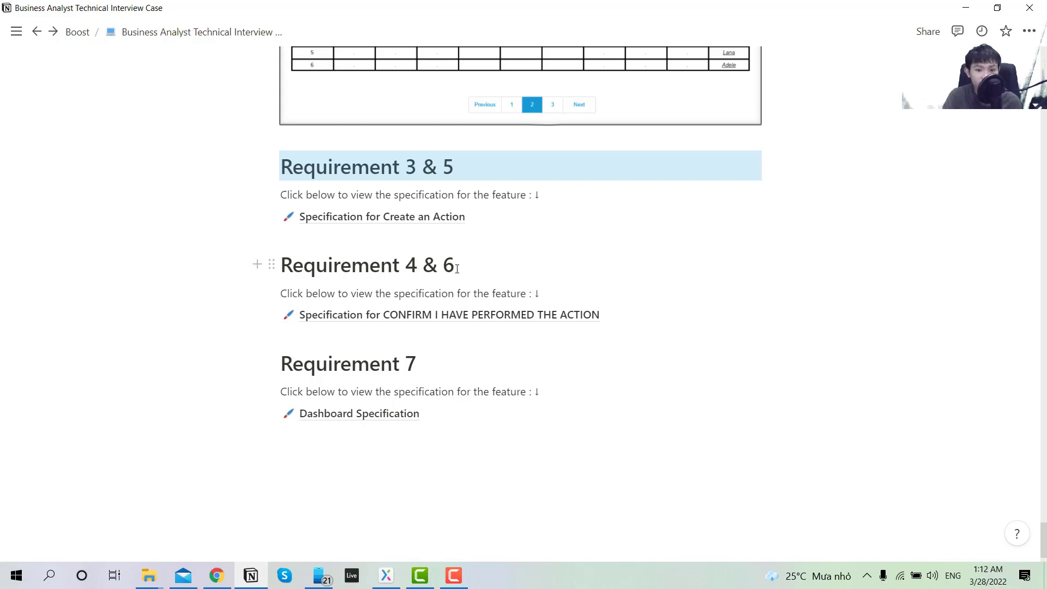